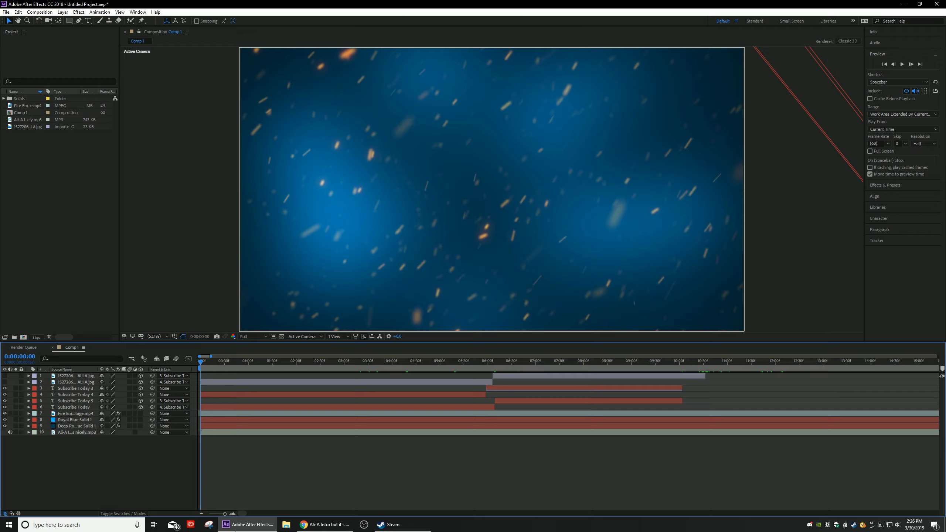
Preview the finished intro in Comp 1 and return the current time to the start.
key("space")
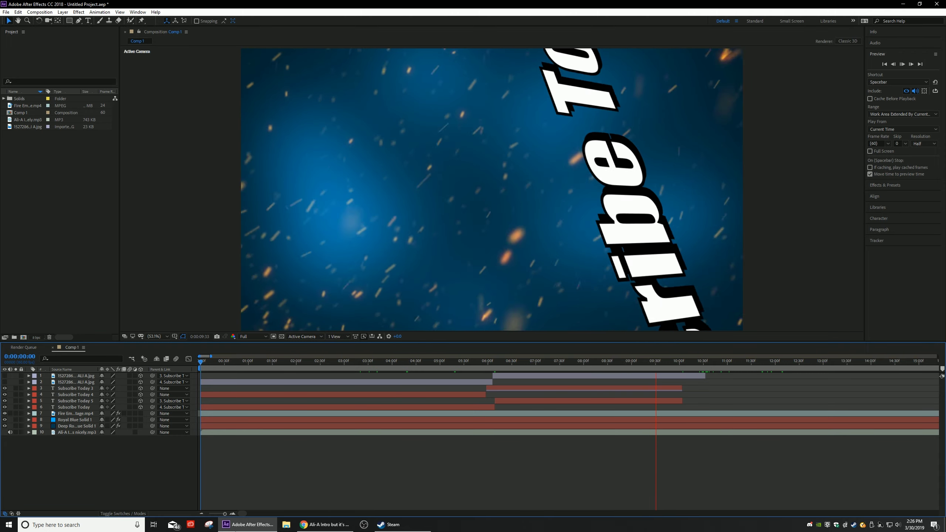
key("space")
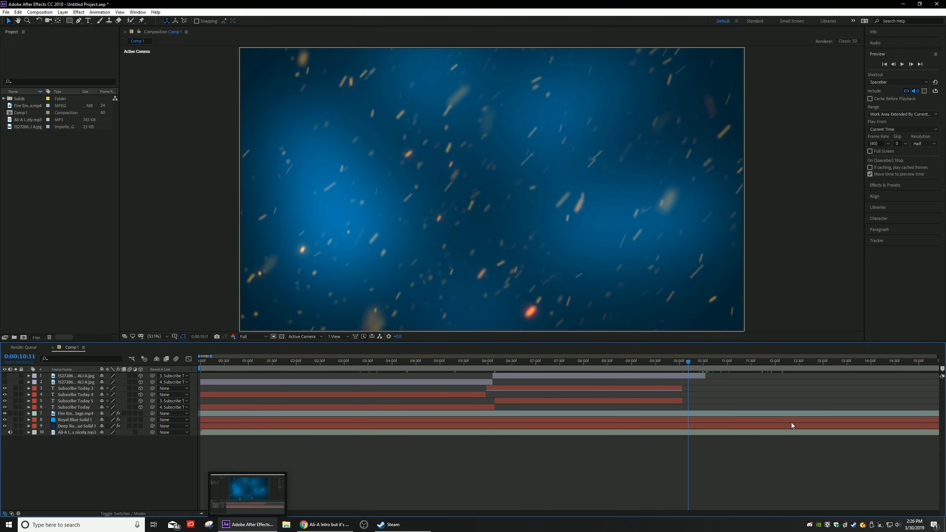
left_click_drag(693, 363, 82, 379)
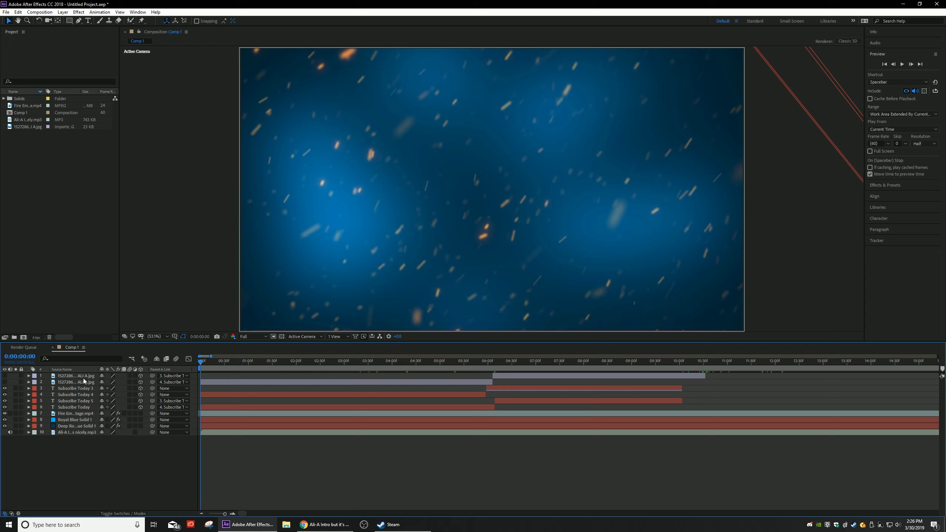
Hide the four Subscribe Today text layers and make the two JPG image layers visible.
left_click(78, 389)
left_click(78, 410, "shift")
left_click(5, 407)
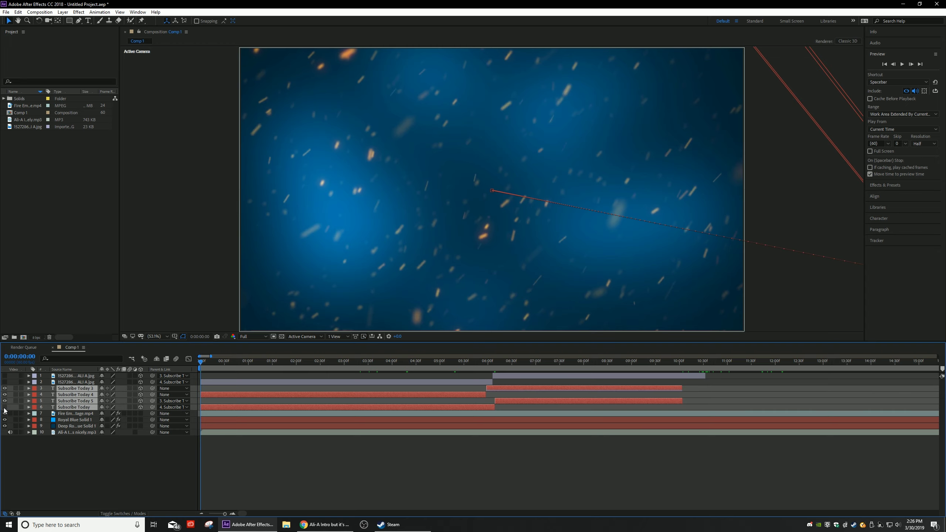
left_click(90, 459)
left_click(76, 383)
left_click(70, 375, "shift")
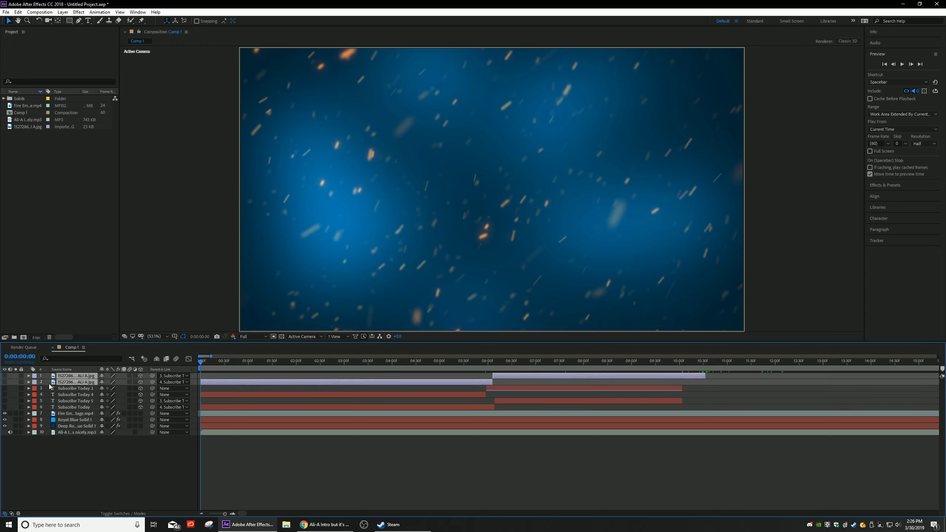
left_click_drag(5, 382, 4, 376)
left_click(66, 457)
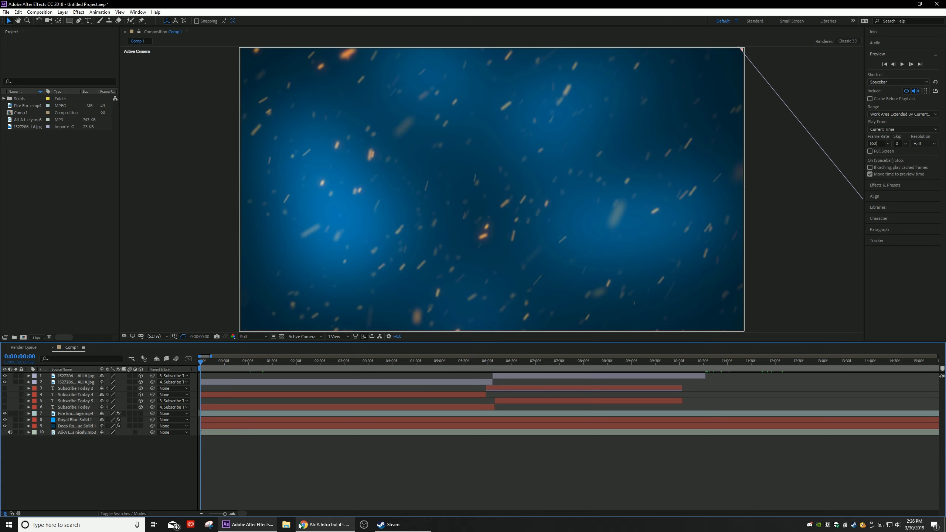
Preview Comp 1 with the spinning image layers in place of the text.
mouse_move(300, 526)
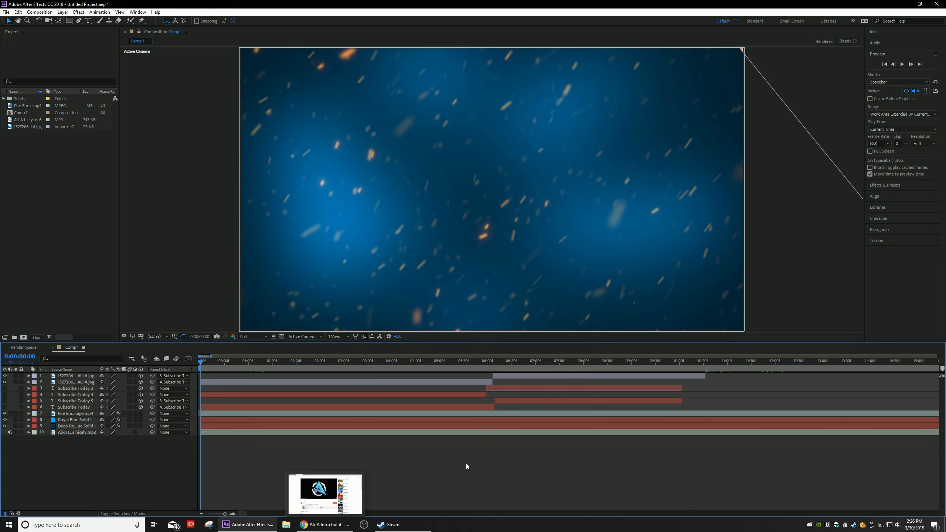
key("space")
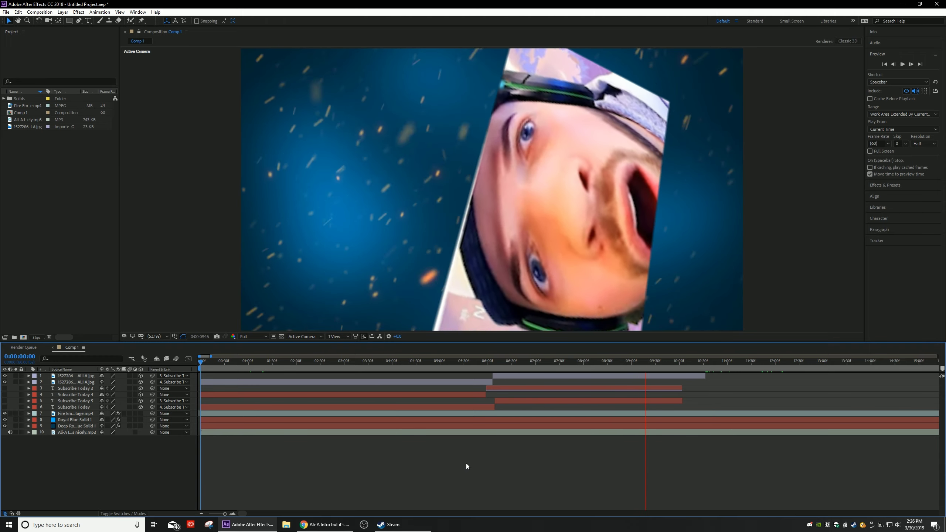
key("space")
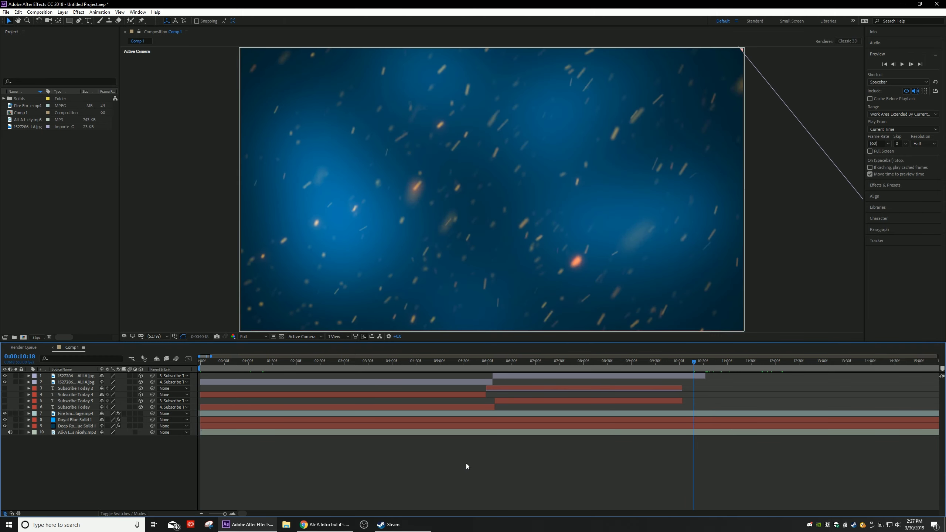
Make the four Subscribe Today text layers visible again and hide the two JPG image layers.
left_click(83, 388)
left_click(81, 405, "shift")
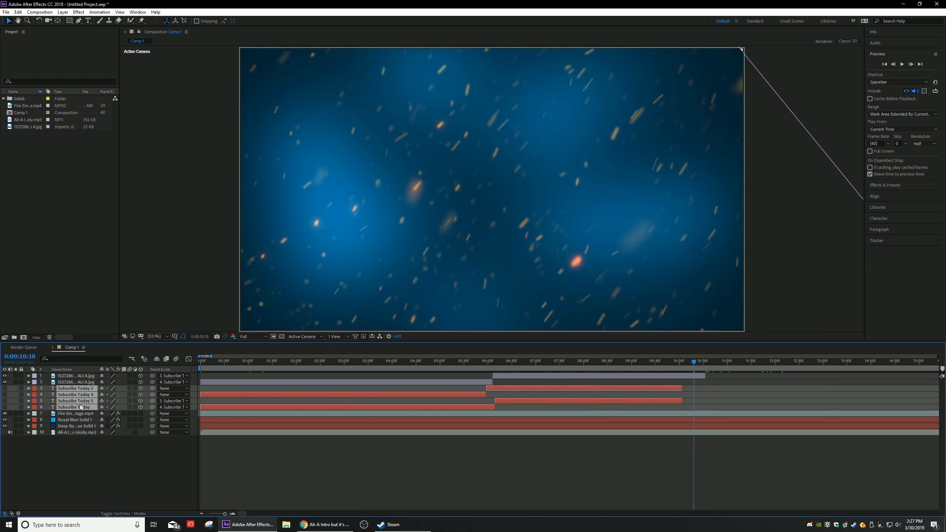
left_click(5, 407)
left_click(101, 475)
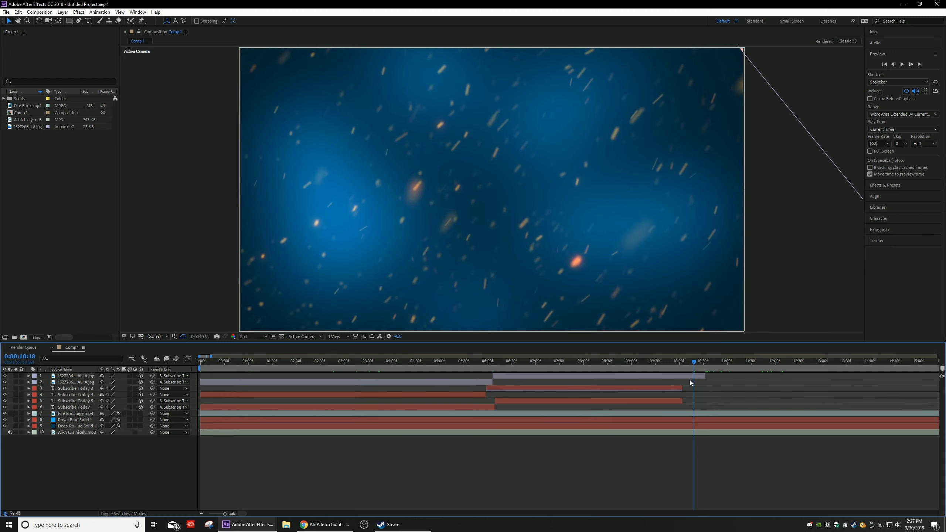
left_click(4, 382)
left_click(5, 375)
Return to the start of Comp 1 and preview the Subscribe Today text version.
left_click_drag(689, 362, 116, 368)
key("space")
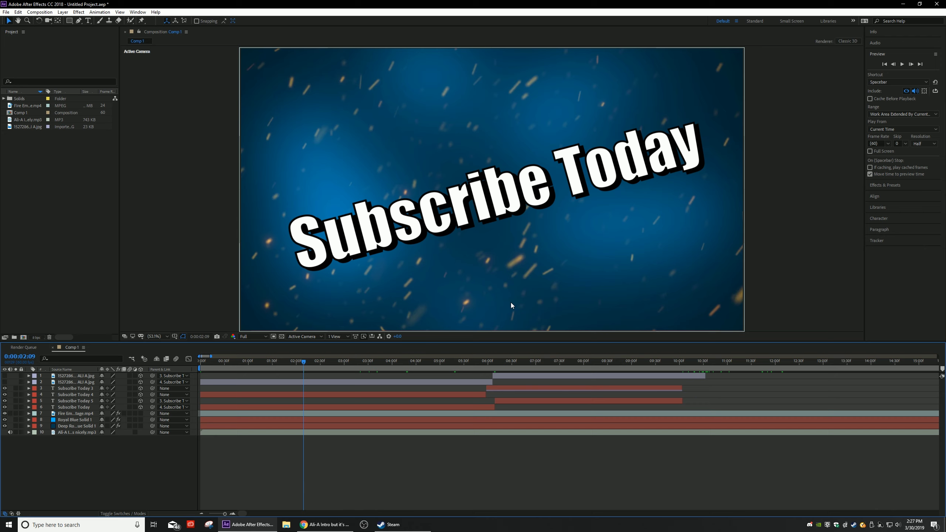
Switch to Chrome and look over the YouTube page of the Ali-A note block intro video.
left_click(324, 524)
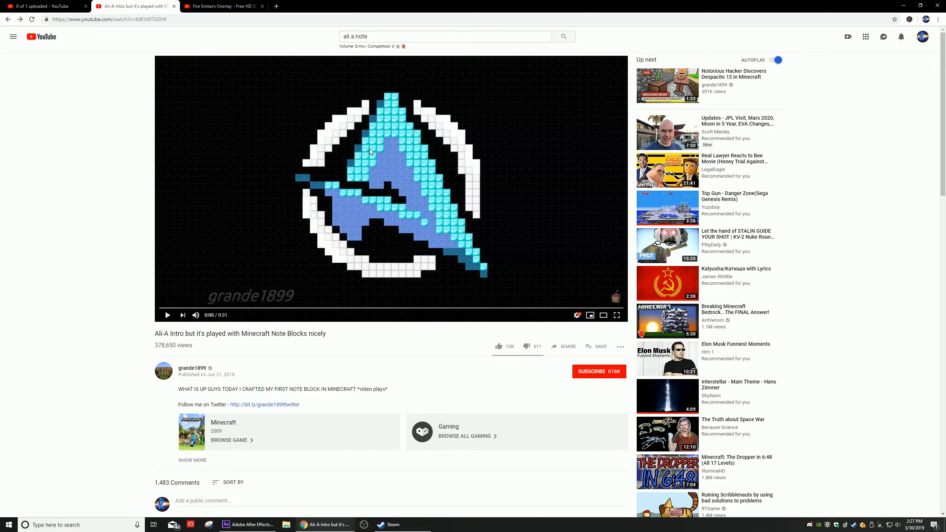
scroll(360, 195, "down", 2)
scroll(360, 196, "down", 5)
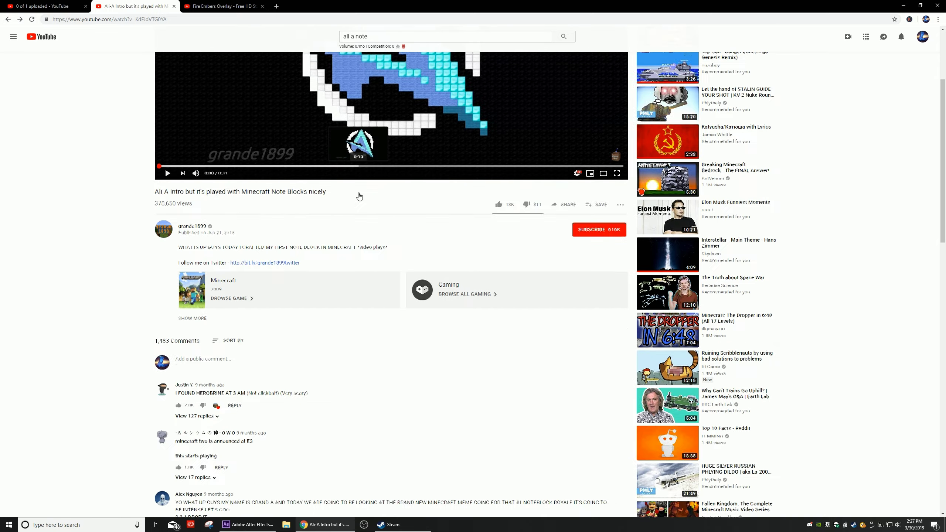
scroll(360, 195, "up", 1)
scroll(359, 195, "down", 2)
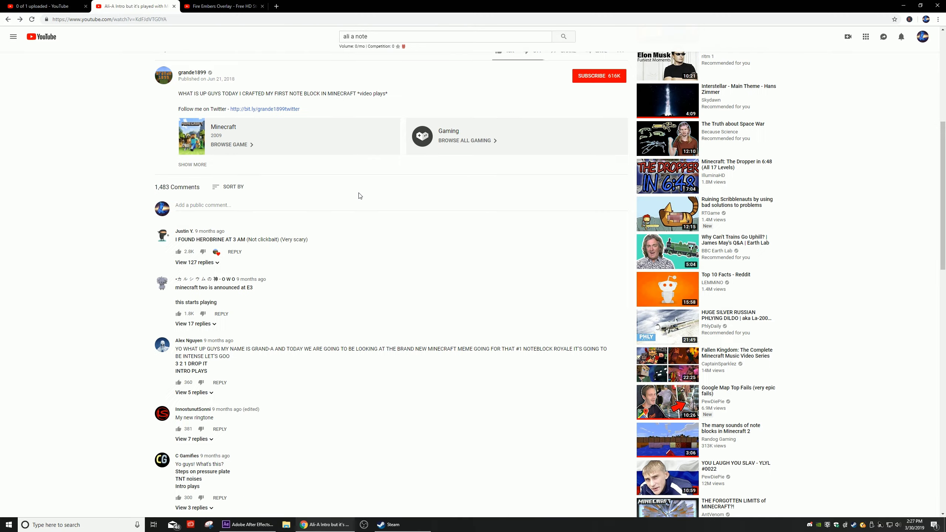
scroll(360, 195, "up", 8)
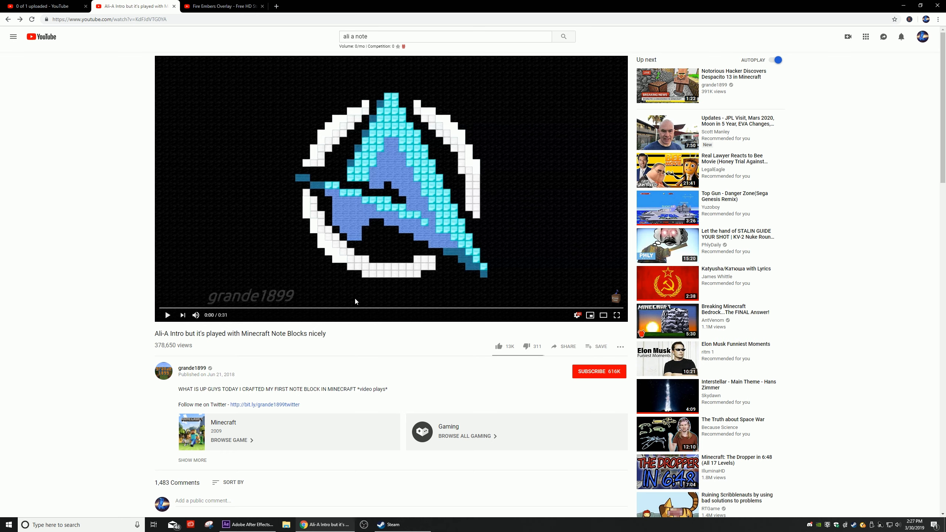
Go to the Fire Embers Overlay video page and expand its description to find the footage download link.
left_click(229, 5)
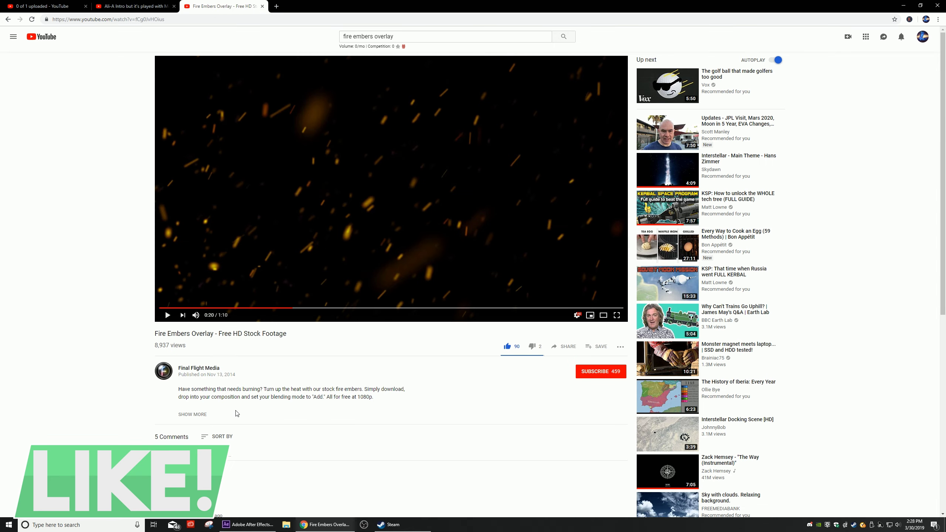
left_click(203, 415)
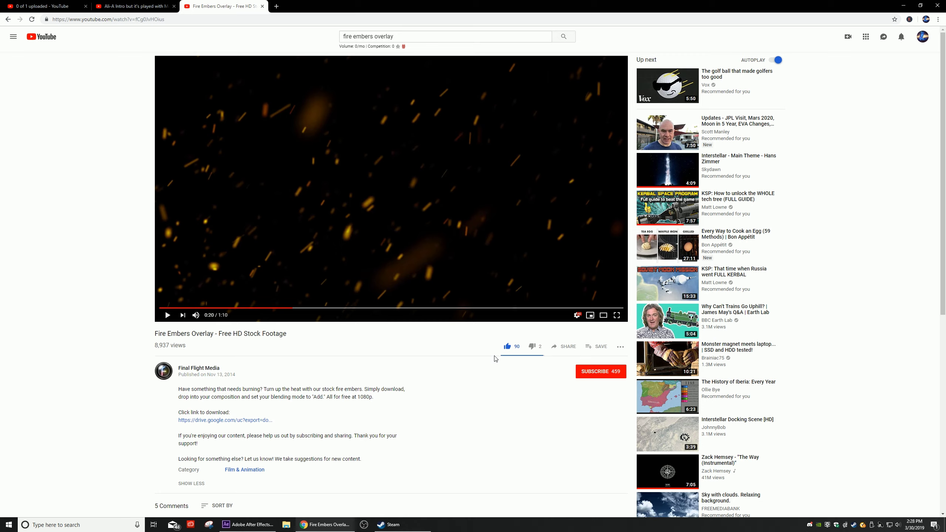
Switch to After Effects and create composition Comp 2 with the Custom preset and a duration of 0:00:30:00.
left_click(253, 524)
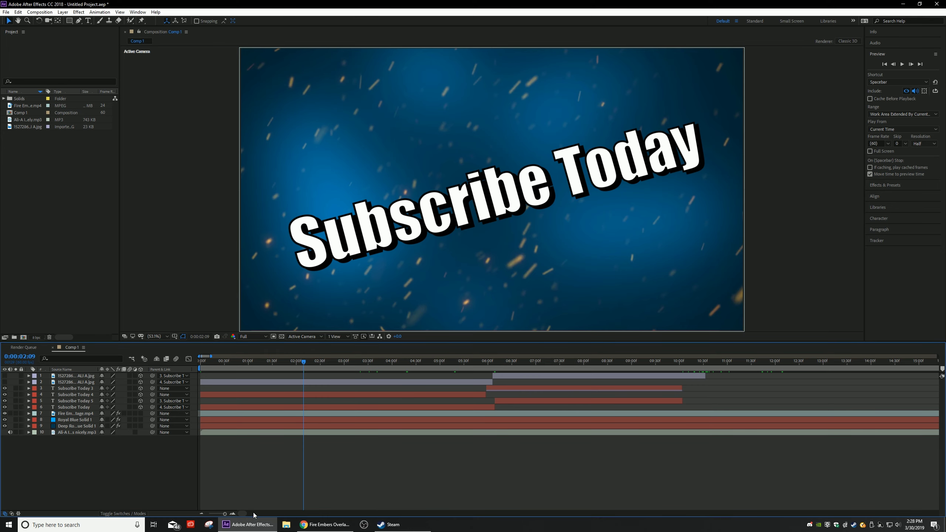
left_click(23, 337)
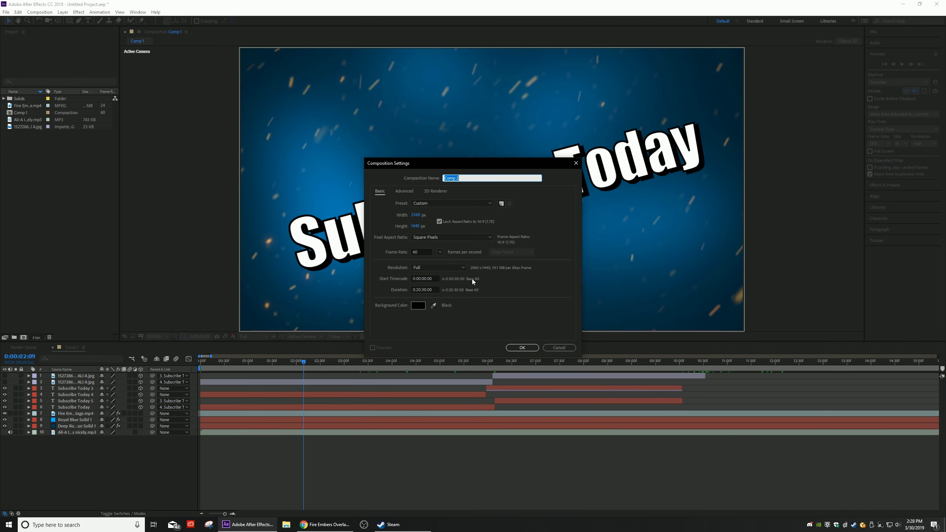
left_click(417, 290)
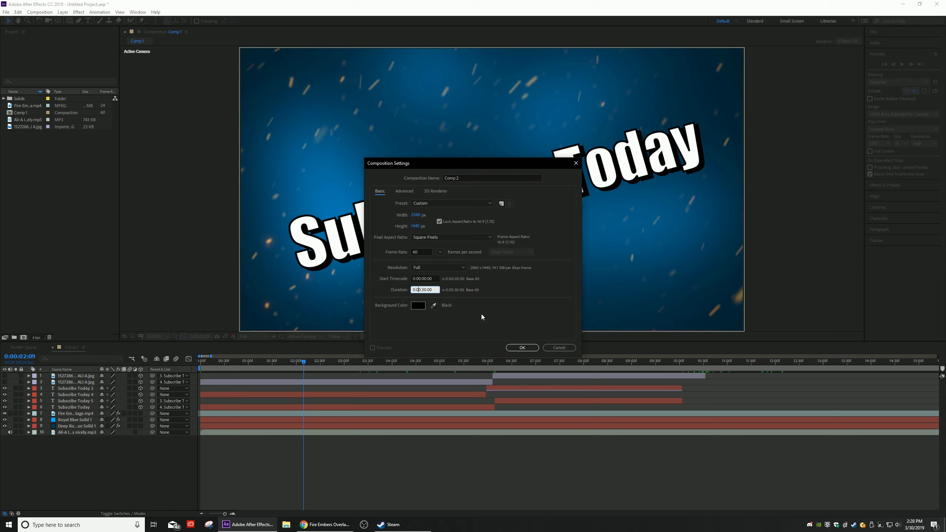
left_click(448, 203)
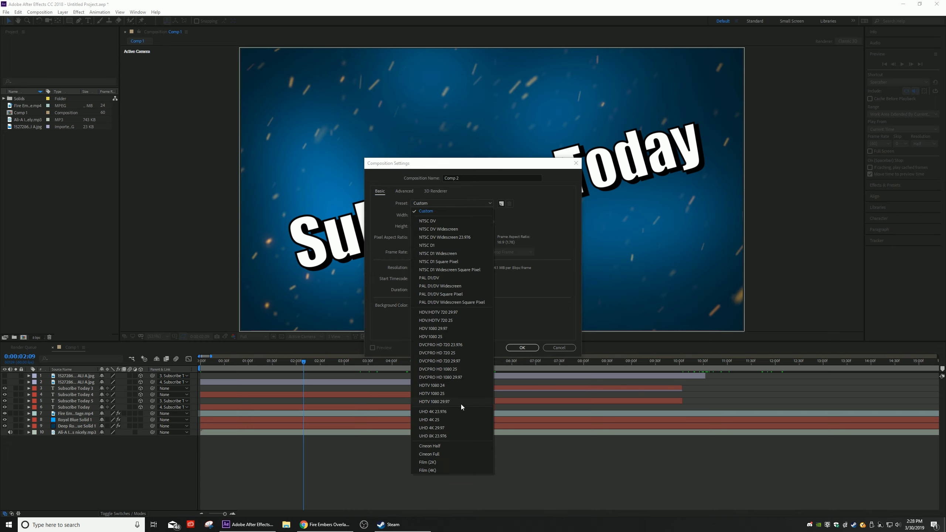
left_click(520, 313)
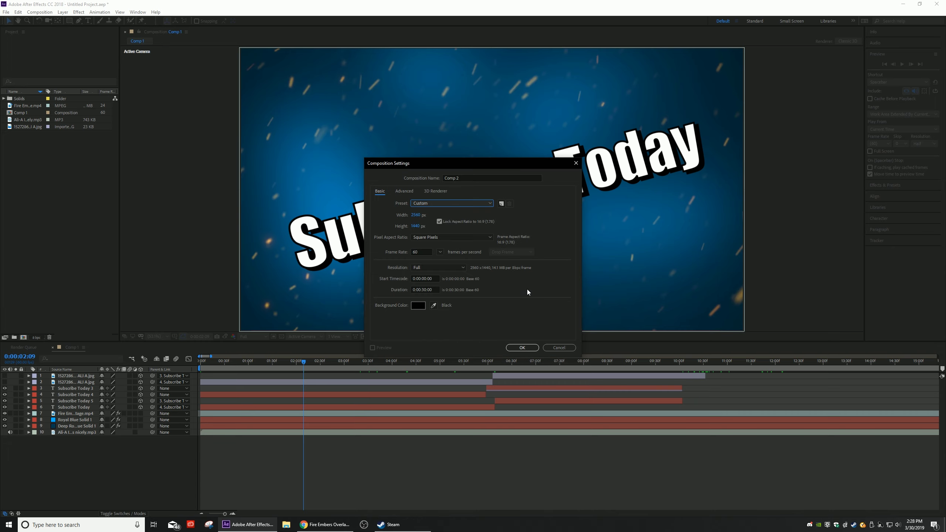
left_click(514, 349)
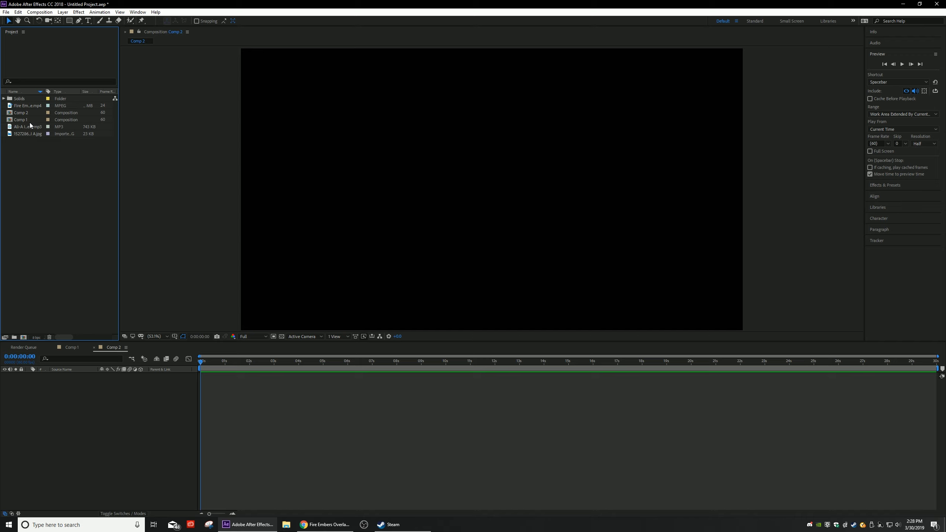
Add the Ali-A intro MP3 to the Comp 2 timeline as an audio layer.
left_click_drag(29, 124, 133, 429)
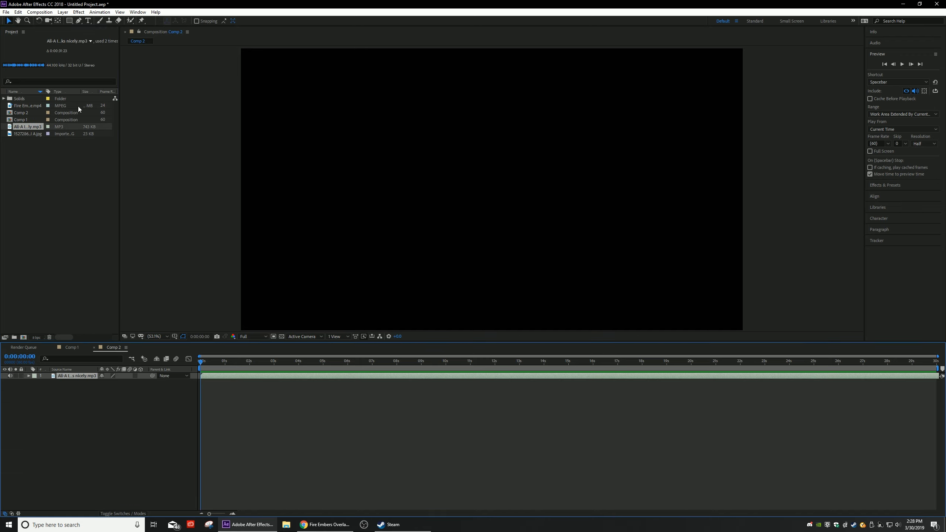
left_click(24, 106)
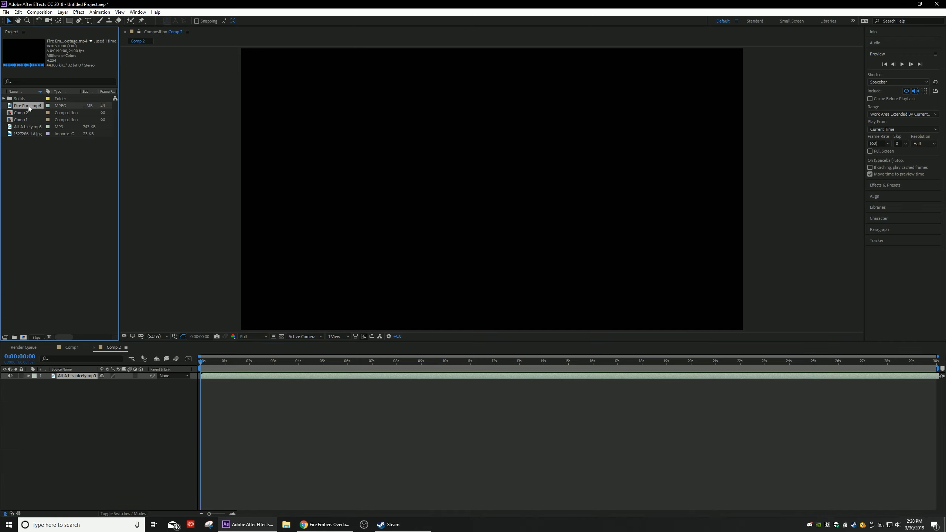
left_click(83, 184)
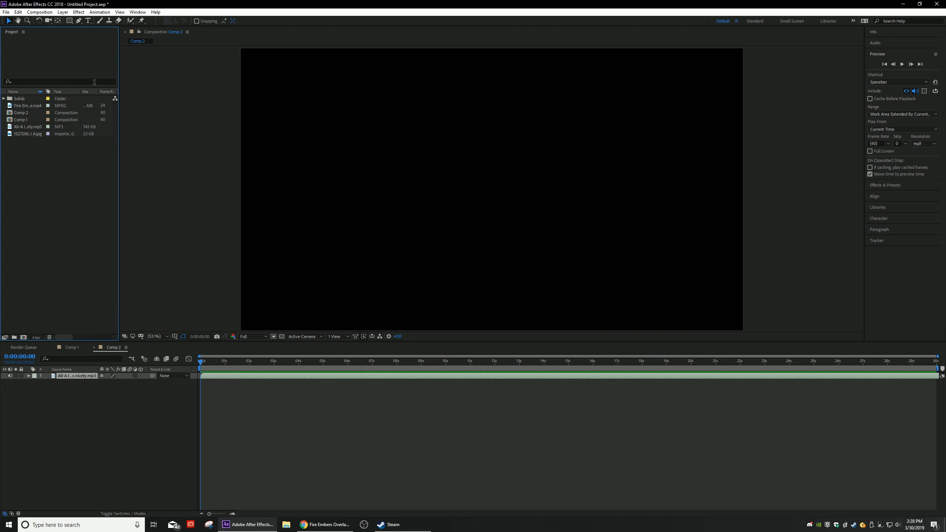
Create a new bright blue solid layer above the audio in Comp 2.
left_click(61, 12)
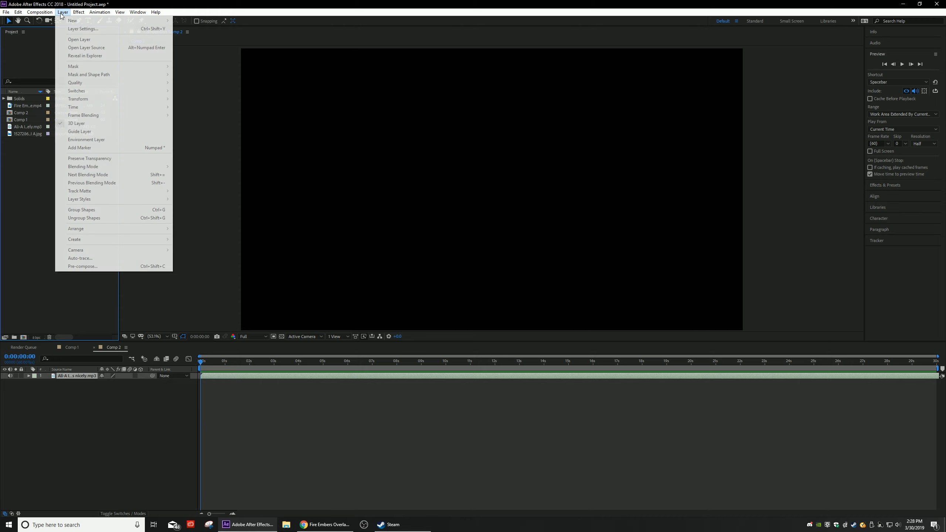
left_click(94, 408)
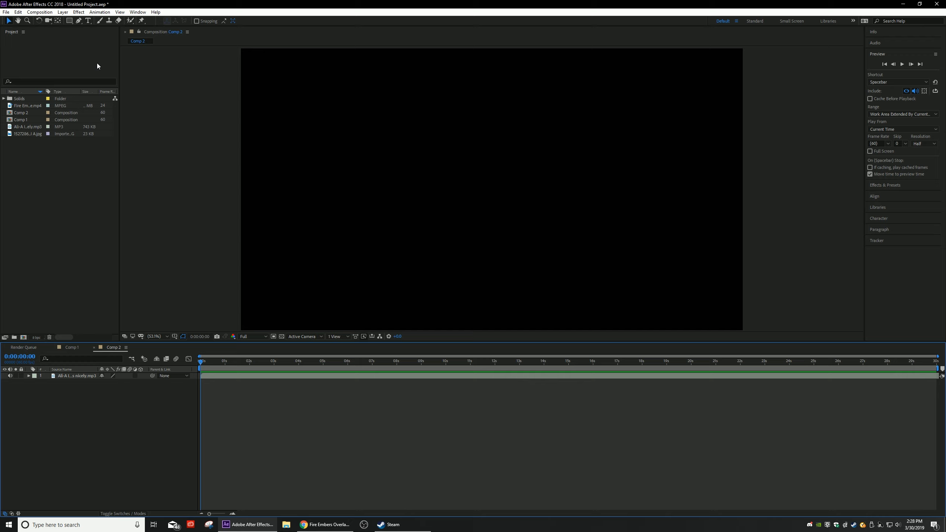
left_click(67, 13)
mouse_move(72, 21)
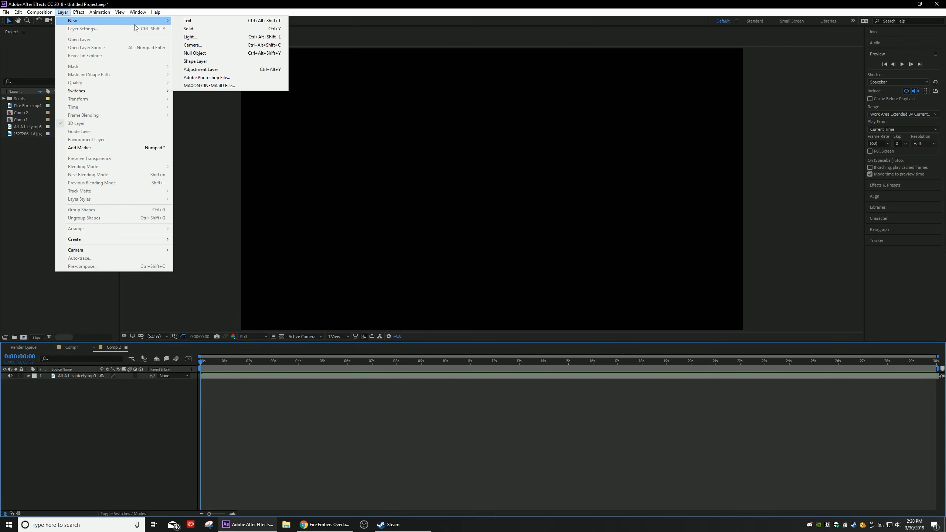
left_click(204, 29)
left_click(468, 306)
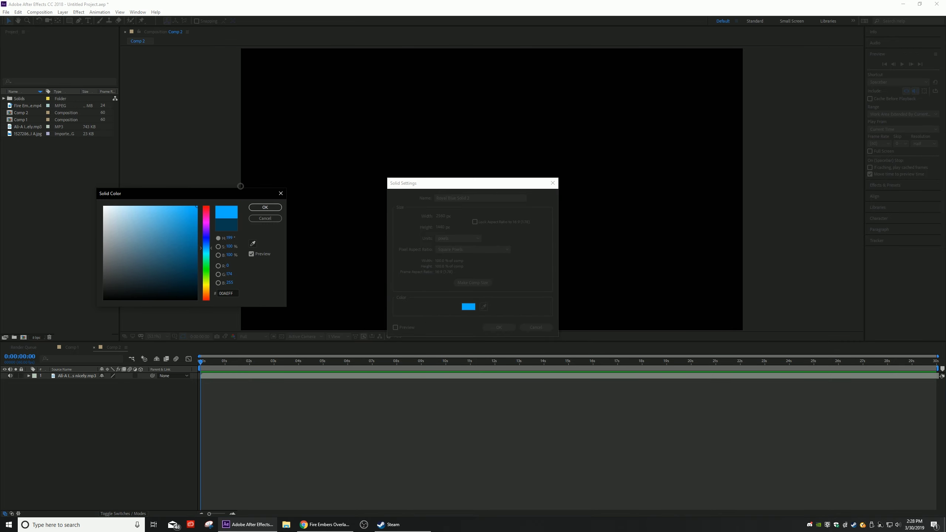
left_click(265, 207)
left_click(505, 327)
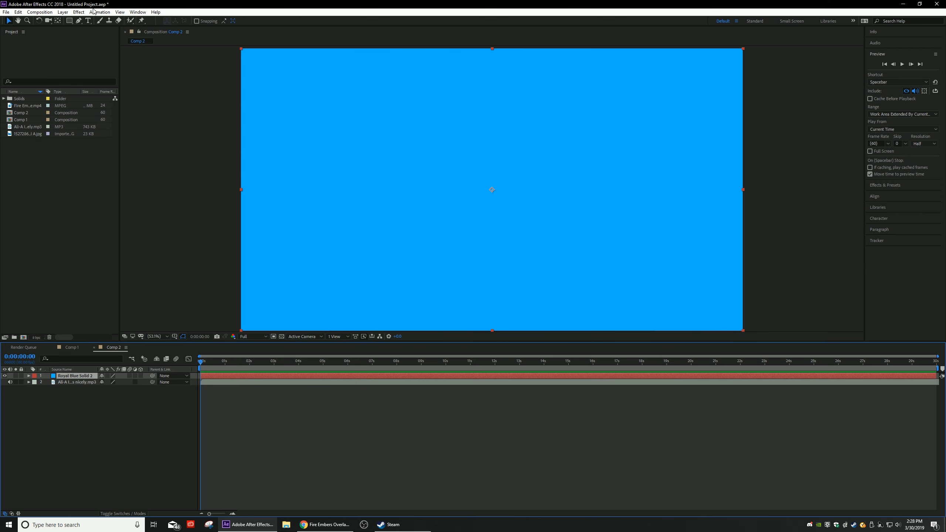
Draw a closed, rounded freeform mask with the Pen tool in the upper-left area of the blue solid.
left_click(79, 21)
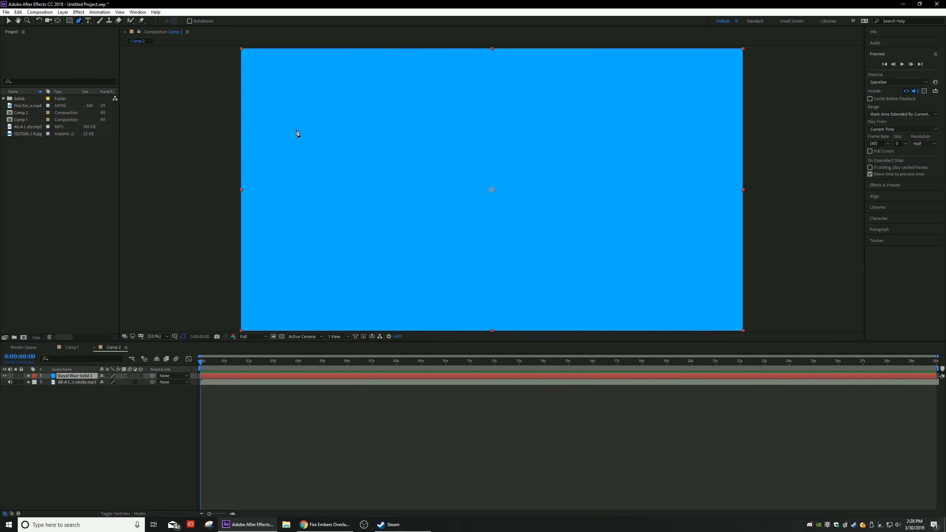
left_click(307, 95)
left_click(287, 113)
left_click(276, 147)
left_click(286, 192)
left_click(345, 198)
left_click(394, 156)
left_click(388, 136)
left_click_drag(363, 114, 326, 98)
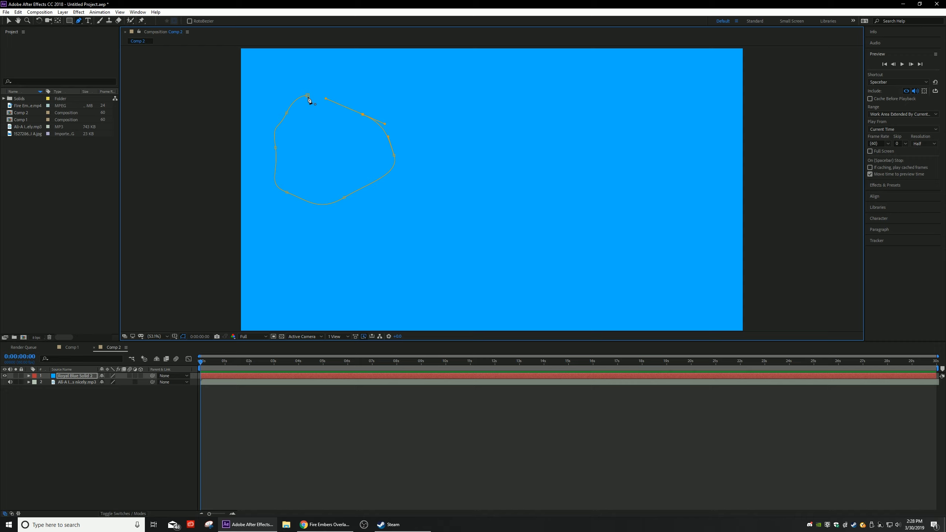
left_click(307, 95)
Draw a second closed mask, wide and flat, in the lower middle area of the blue solid.
left_click(457, 257)
left_click_drag(528, 242, 569, 245)
left_click(440, 280)
left_click(515, 309)
left_click(583, 300)
left_click(607, 279)
left_click(529, 242)
Draw a third closed freeform mask in the upper-right area of the blue solid.
left_click(633, 64)
left_click_drag(586, 82, 568, 99)
left_click(557, 117)
left_click(592, 154)
left_click(706, 145)
left_click(708, 83)
left_click(659, 61)
left_click(633, 64)
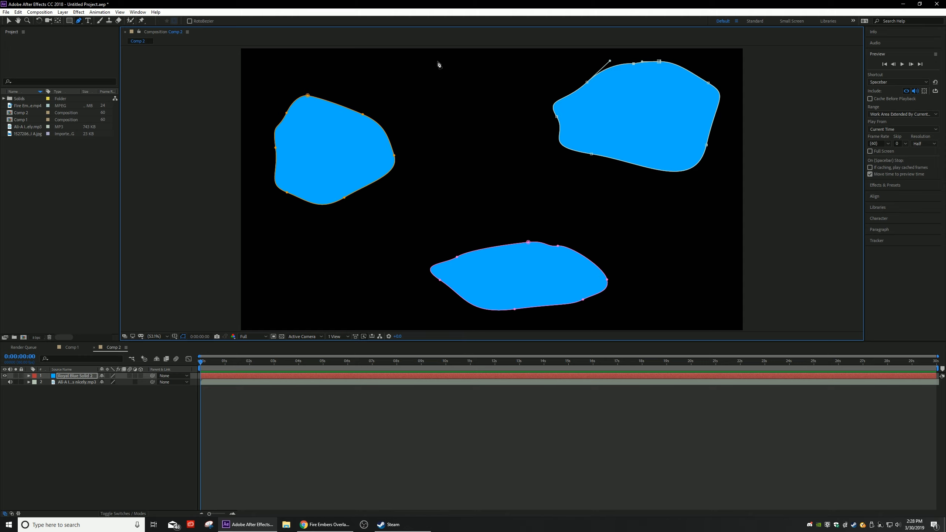
Draw a small, closed rounded mask near the upper middle edge of the blue solid with the Pen tool.
left_click_drag(431, 58, 423, 68)
left_click(422, 81)
left_click(429, 104)
left_click(464, 93)
left_click(477, 64)
left_click(445, 53)
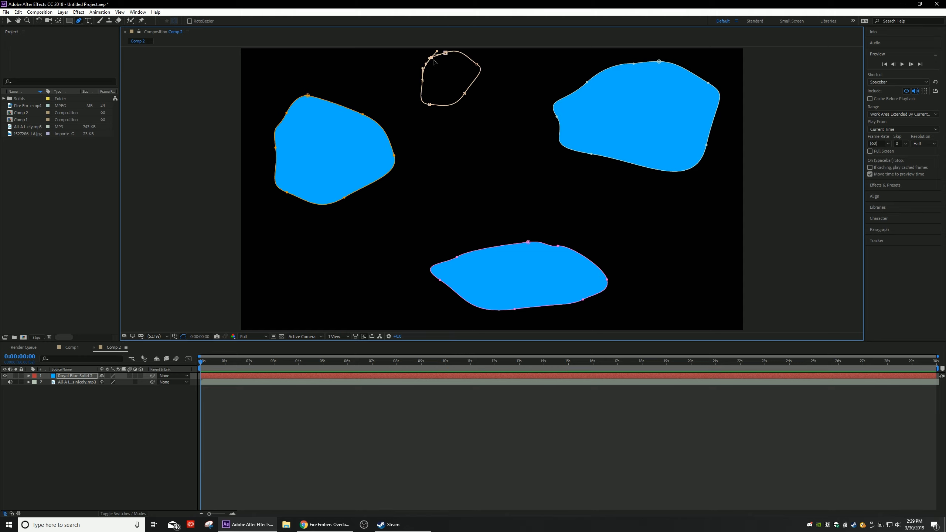
left_click(430, 58)
Draw a closed freeform mask with a notched side in the lower-left corner of the blue solid.
left_click(283, 271)
left_click(265, 300)
left_click(344, 329)
left_click(354, 296)
left_click(356, 274)
left_click_drag(344, 253, 337, 251)
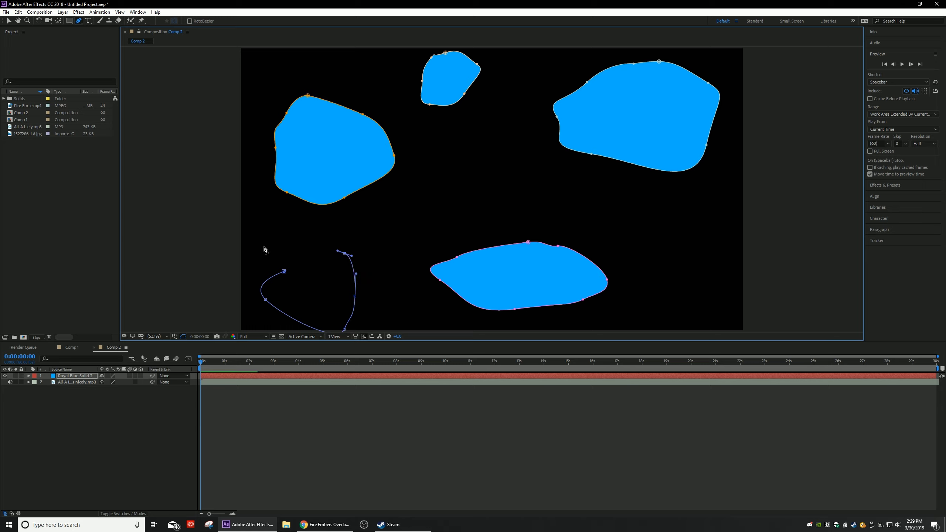
left_click(265, 247)
left_click(284, 271)
Draw a closed rounded mask in the lower-right area of the blue solid, extending past the composition's edge.
left_click(723, 223)
left_click_drag(684, 237, 677, 249)
left_click_drag(669, 267, 681, 282)
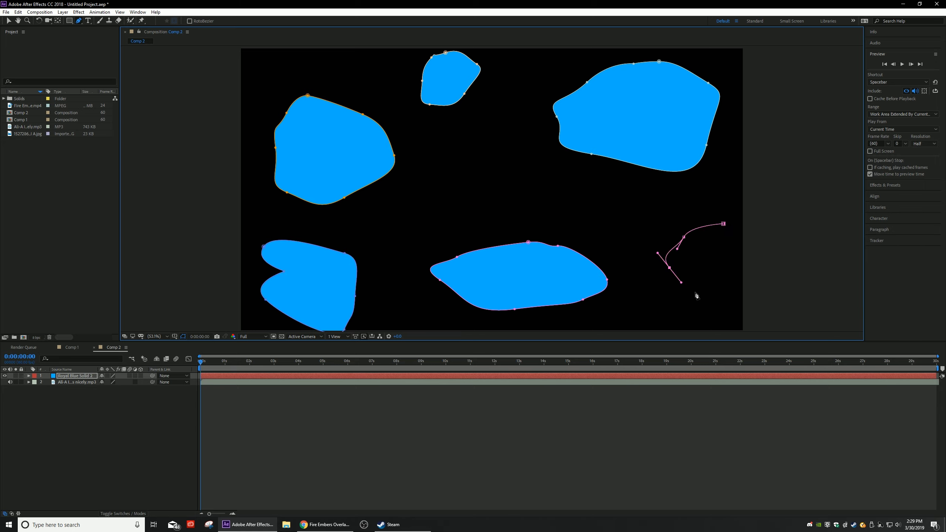
left_click(697, 292)
left_click(763, 279)
left_click(798, 254)
left_click(772, 227)
left_click(723, 224)
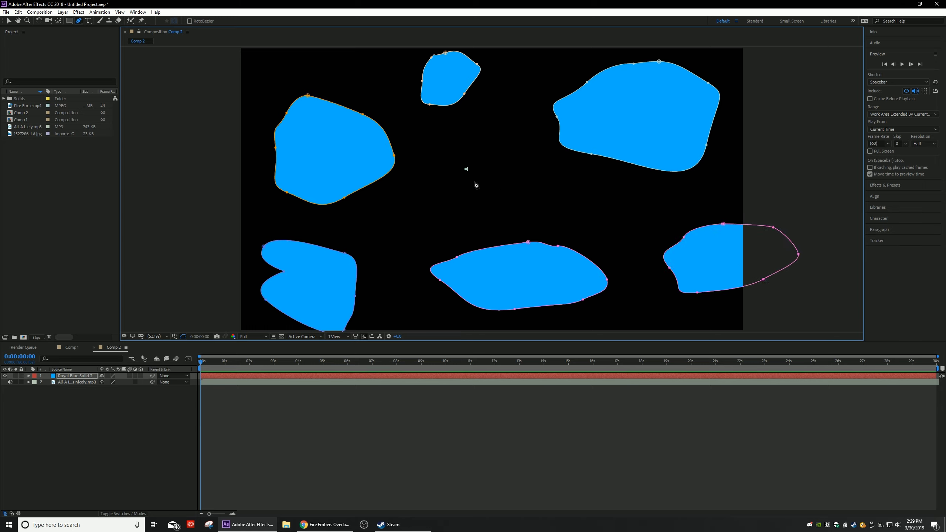
Draw a tiny closed mask near the centre of the blue solid.
left_click(494, 184)
left_click_drag(474, 181, 462, 176)
left_click(465, 165)
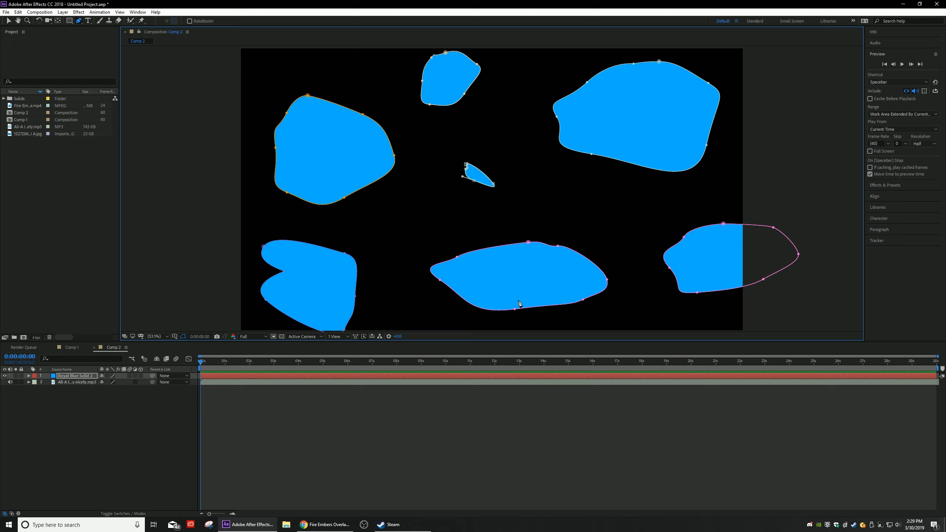
Apply the Gaussian Blur effect to the Royal Blue Solid 2 layer.
left_click(75, 376)
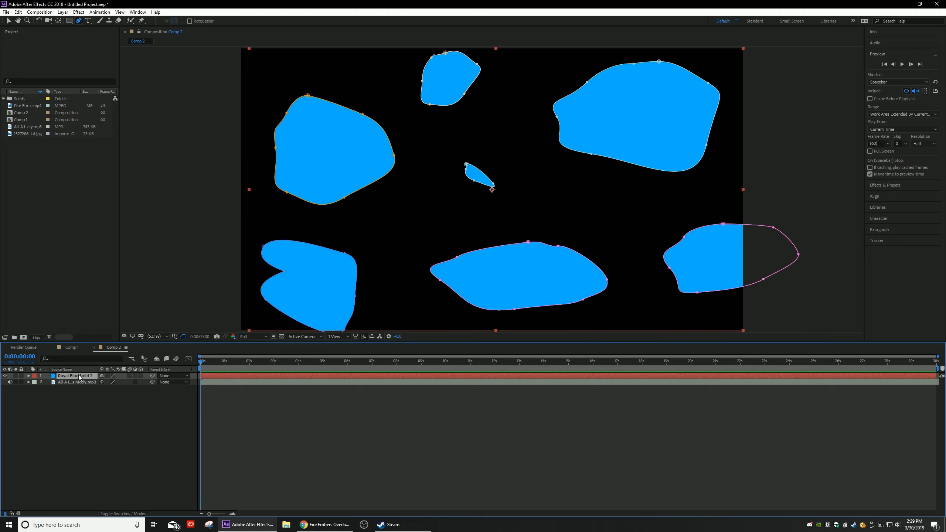
right_click(78, 375)
mouse_move(112, 281)
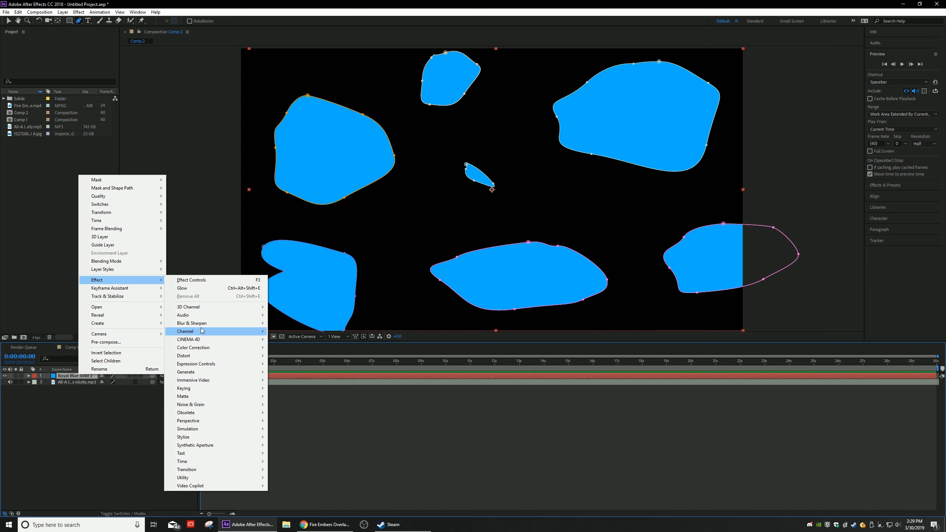
mouse_move(201, 325)
left_click(313, 413)
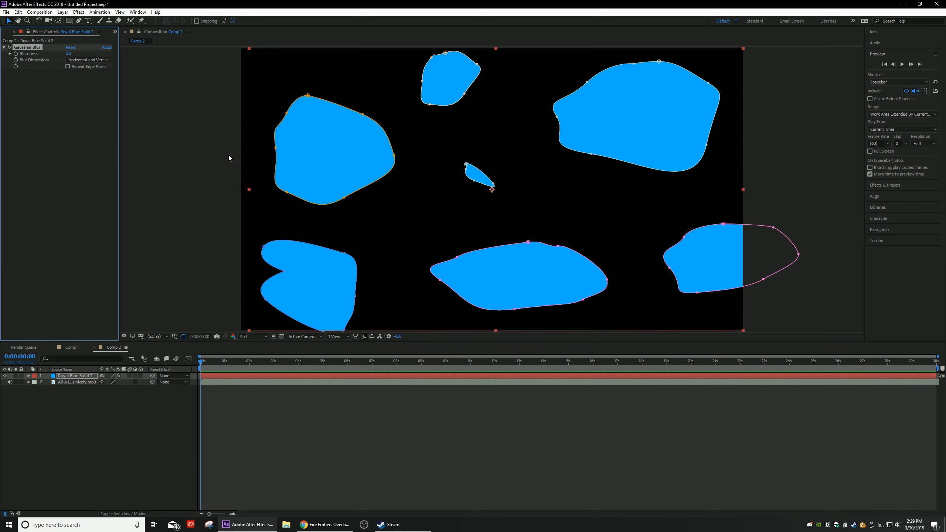
Raise the Gaussian Blur's Blurriness to about 820 so the masked shapes become soft glows.
left_click_drag(69, 53, 1, 93)
left_click_drag(70, 54, 748, 67)
left_click_drag(70, 54, 943, 91)
left_click_drag(706, 92, 671, 92)
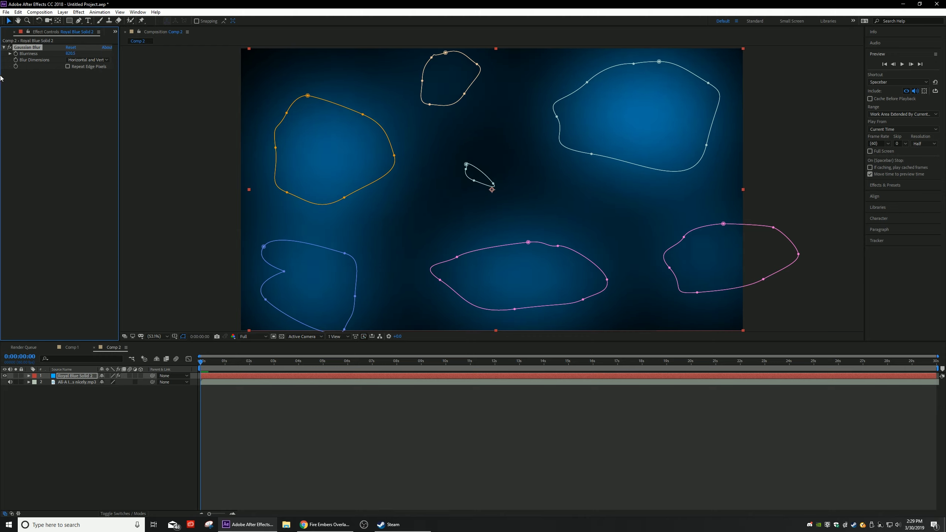
Create a dark blue solid with colour 00283F and place it directly beneath the bright blue solid.
left_click(17, 33)
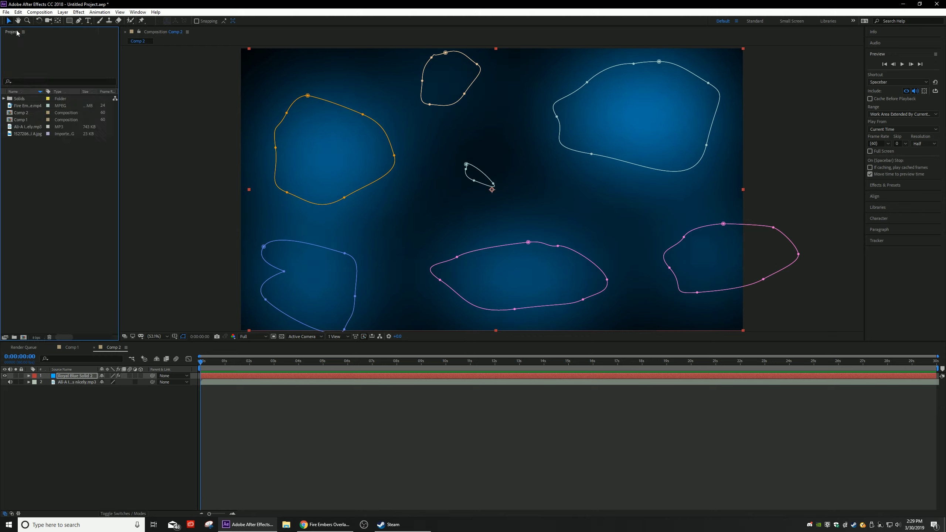
left_click(62, 12)
left_click(62, 12)
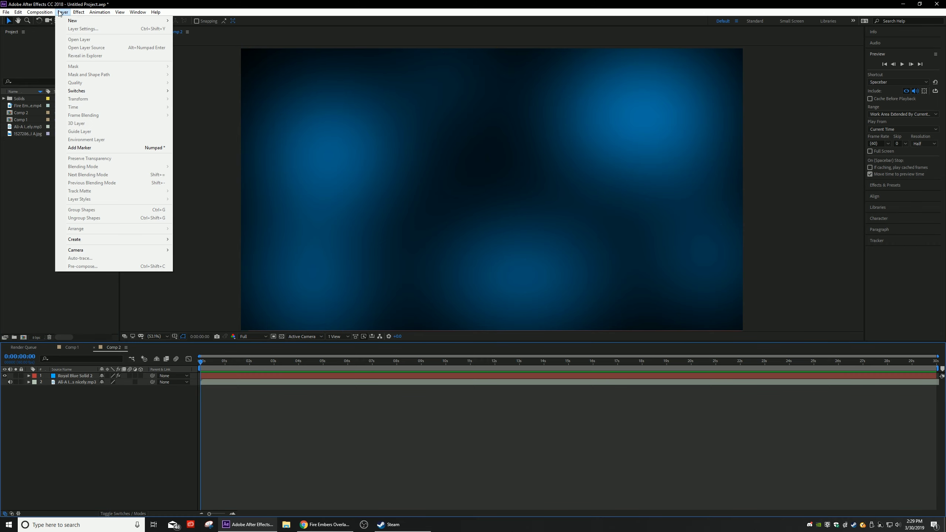
mouse_move(75, 18)
left_click(223, 29)
left_click(468, 307)
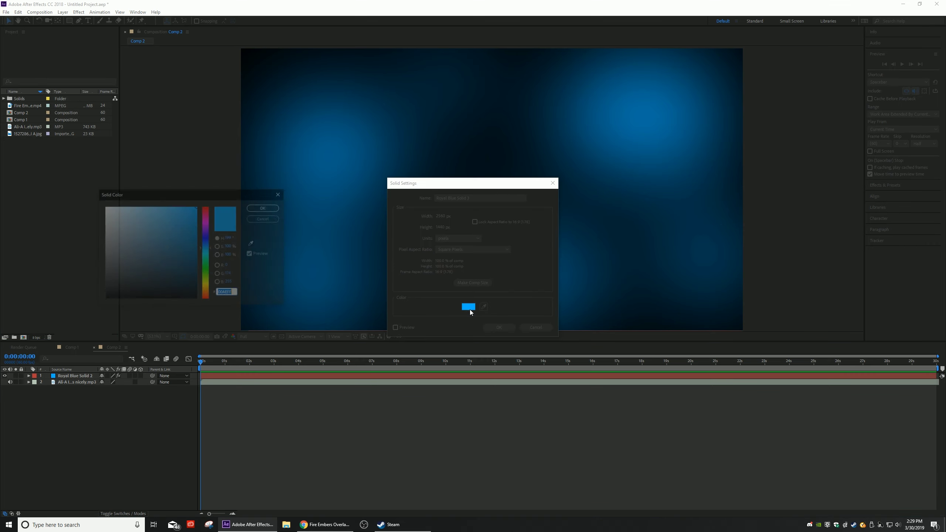
left_click(197, 276)
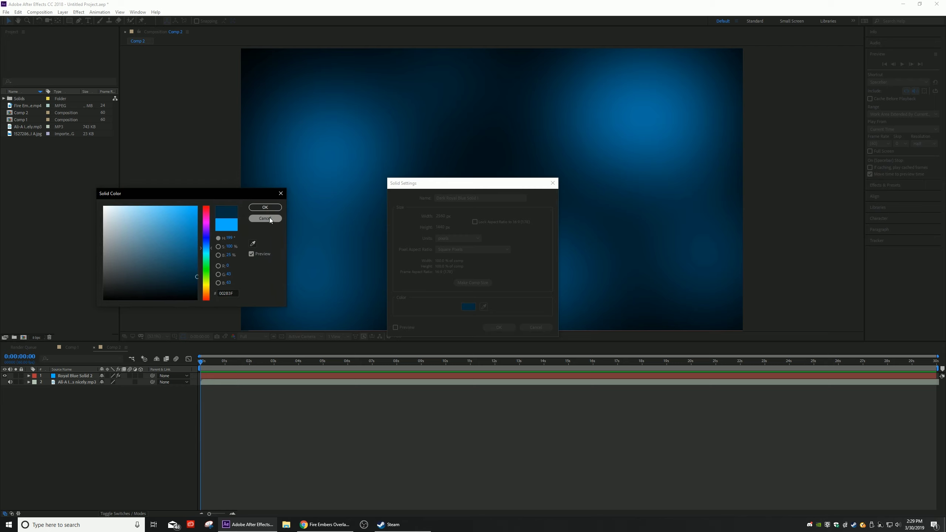
left_click(265, 207)
left_click(503, 329)
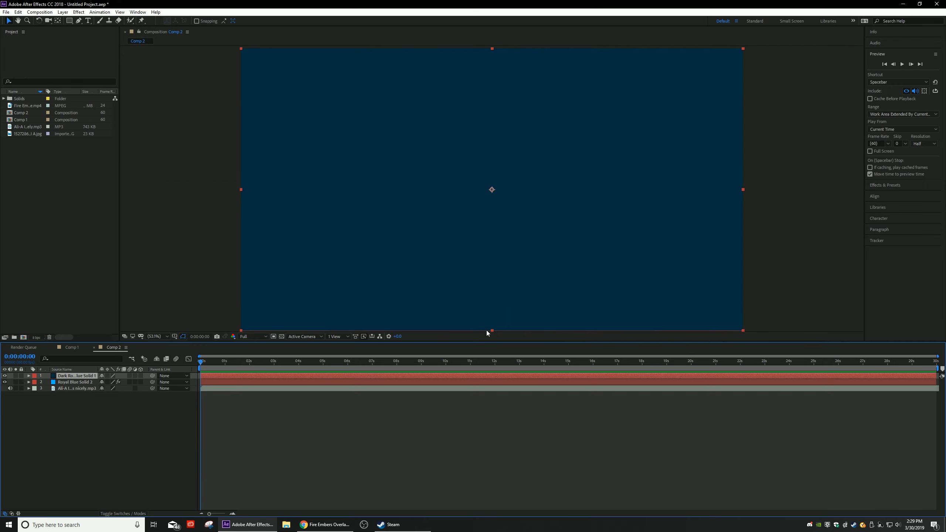
left_click_drag(75, 376, 81, 387)
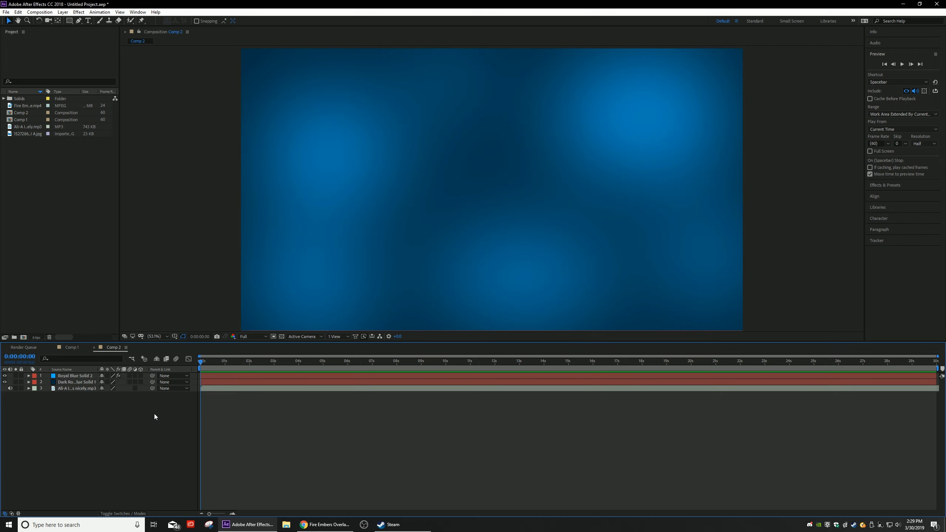
Apply the CC Vignette effect to the dark blue solid layer.
right_click(75, 382)
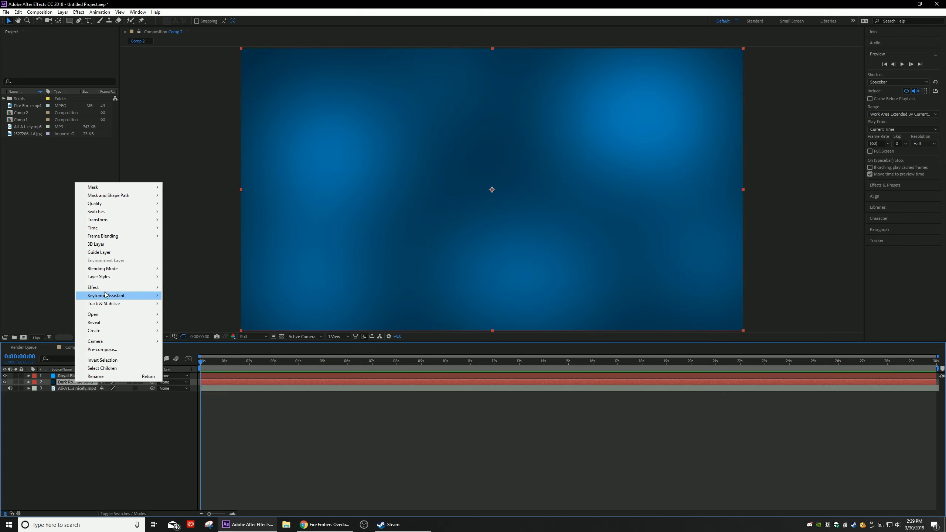
mouse_move(111, 287)
mouse_move(194, 445)
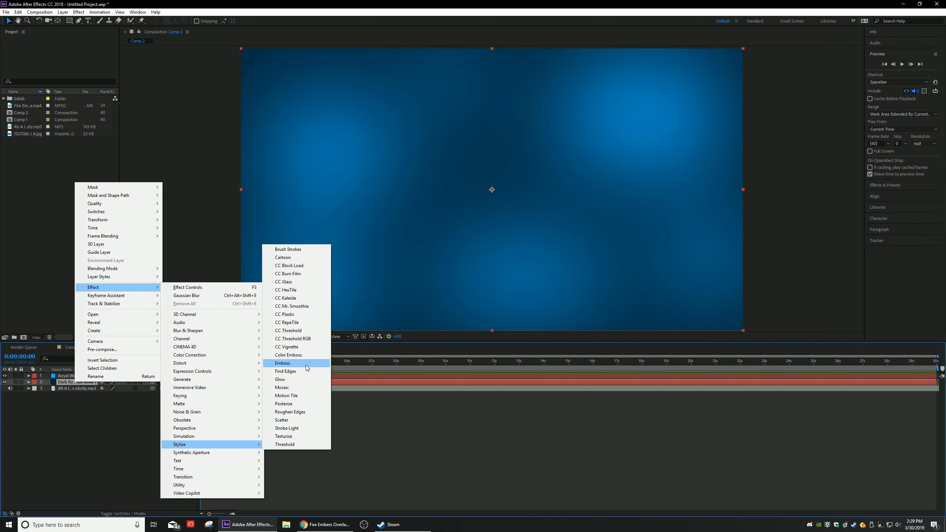
left_click(302, 346)
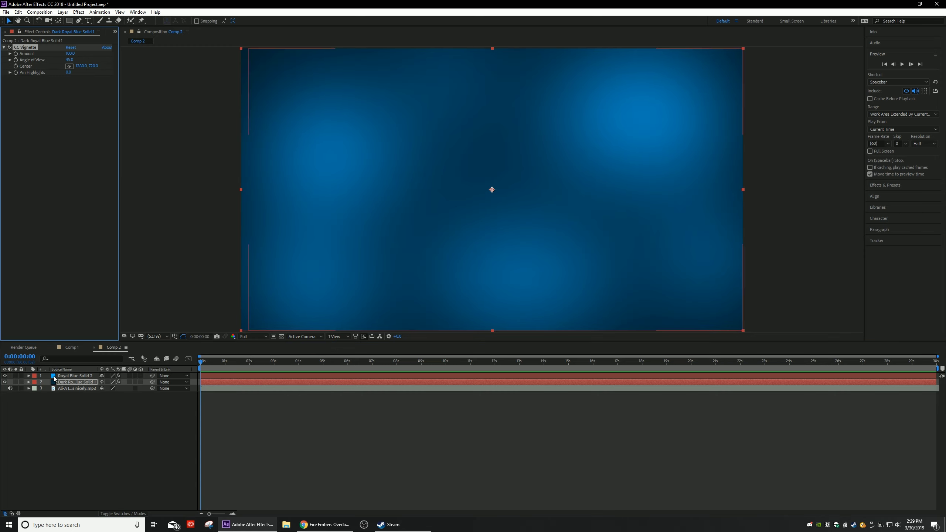
Lower the opacity of the Royal Blue Solid 2 layer to soften its glow, and collapse its properties.
left_click(29, 375)
left_click(35, 395)
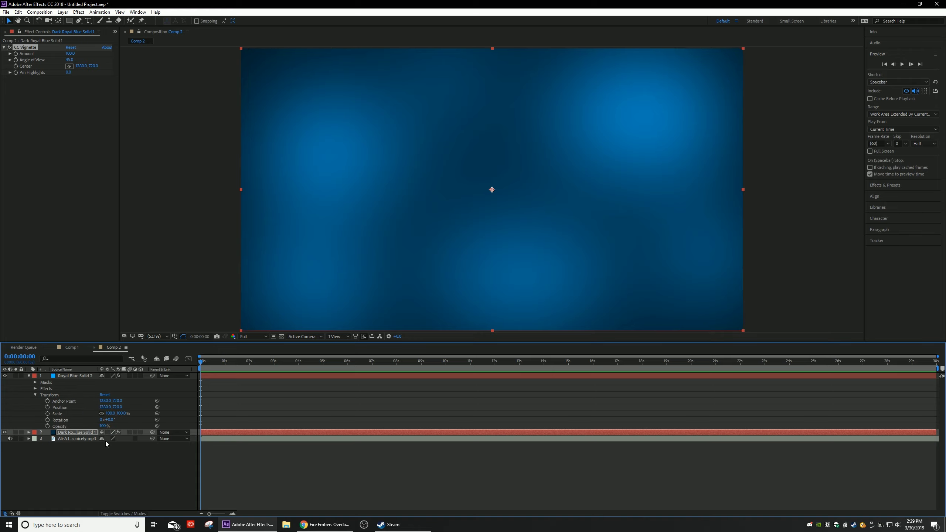
left_click_drag(103, 426, 91, 427)
left_click(103, 477)
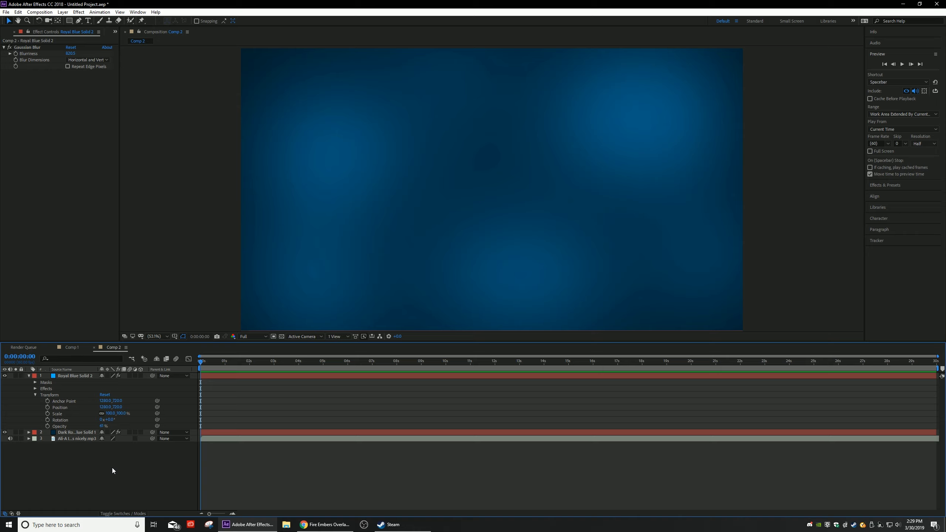
left_click(28, 385)
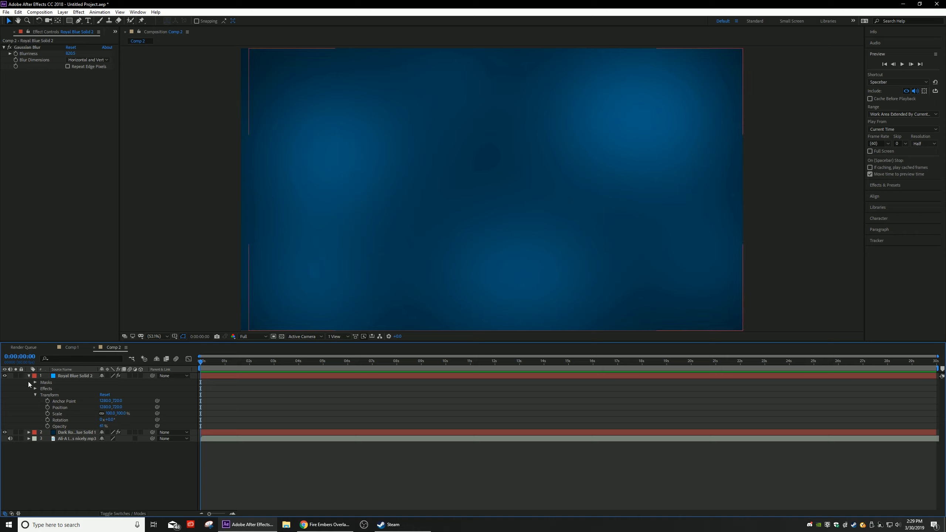
left_click(29, 375)
Add the Fire Embers footage as the top layer of Comp 2 and shift it earlier, past its opening logo.
left_click(14, 32)
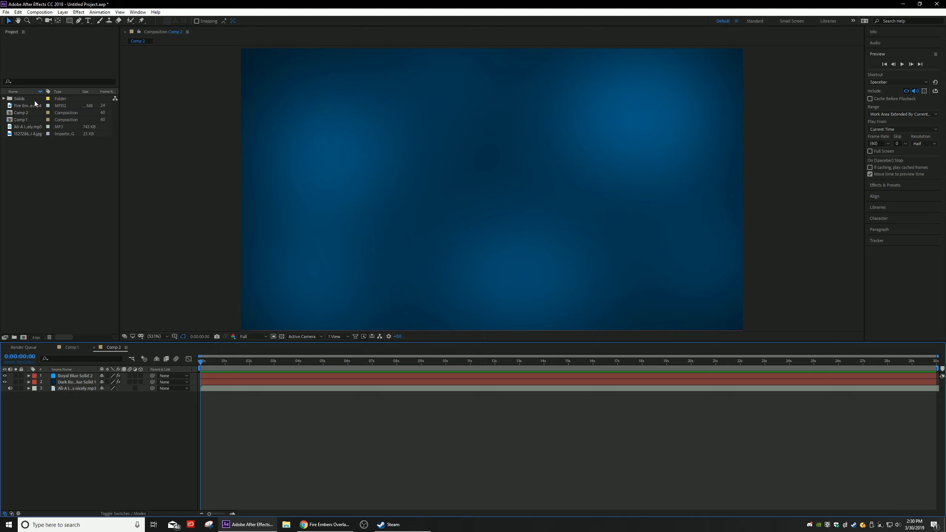
left_click_drag(35, 104, 83, 377)
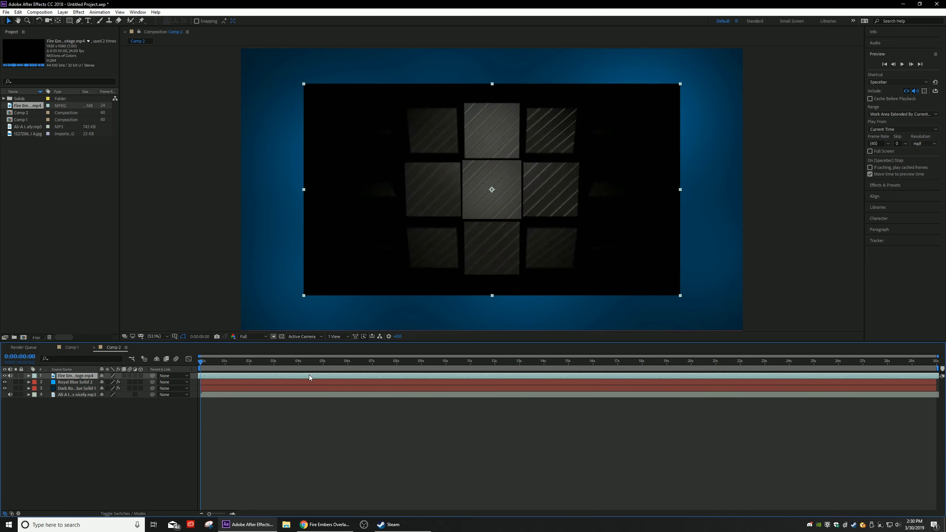
left_click_drag(309, 378, 261, 375)
Split the embers clip at the composition's start and delete the leading piece twice, shifting the clip slightly between cuts.
key("ctrl+d")
left_click(214, 382)
key("Delete")
mouse_move(205, 375)
left_mouse_down()
mouse_move(231, 374)
mouse_move(211, 374)
left_mouse_up()
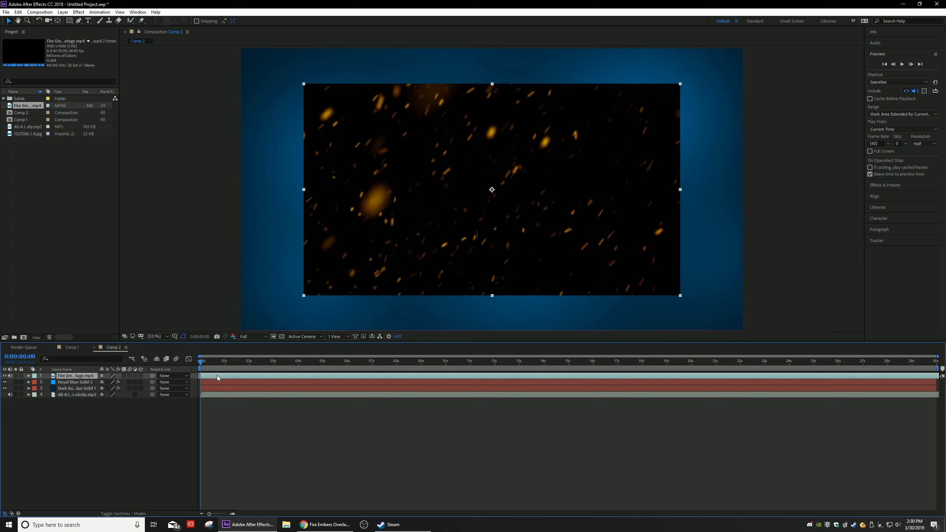
key("ctrl+d")
left_click(215, 381)
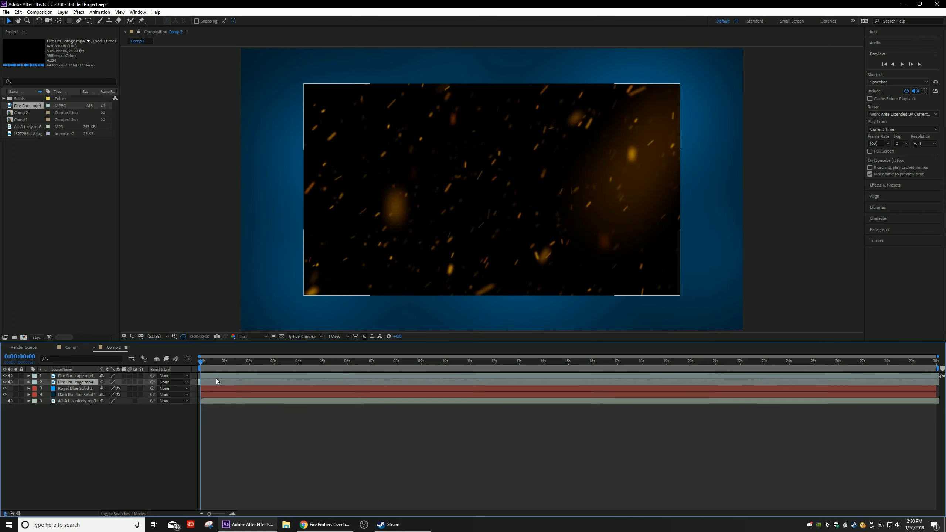
key("Delete")
Scale the embers clip up to fill the composition frame and mute its audio.
left_click(217, 376)
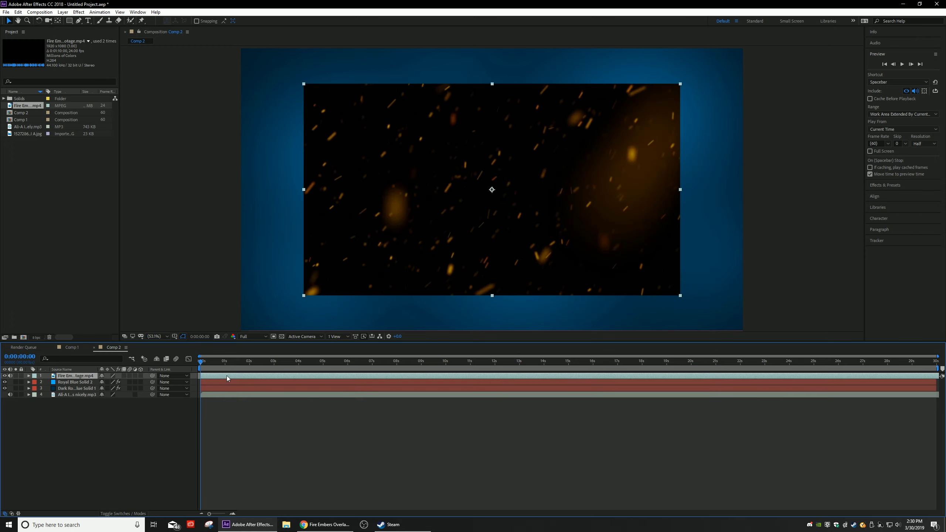
left_click_drag(304, 297, 207, 331)
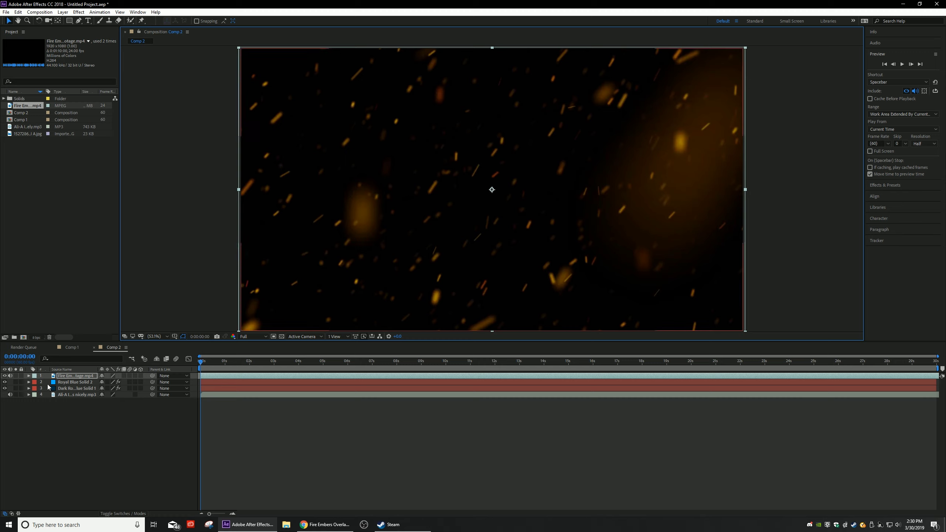
left_click(11, 378)
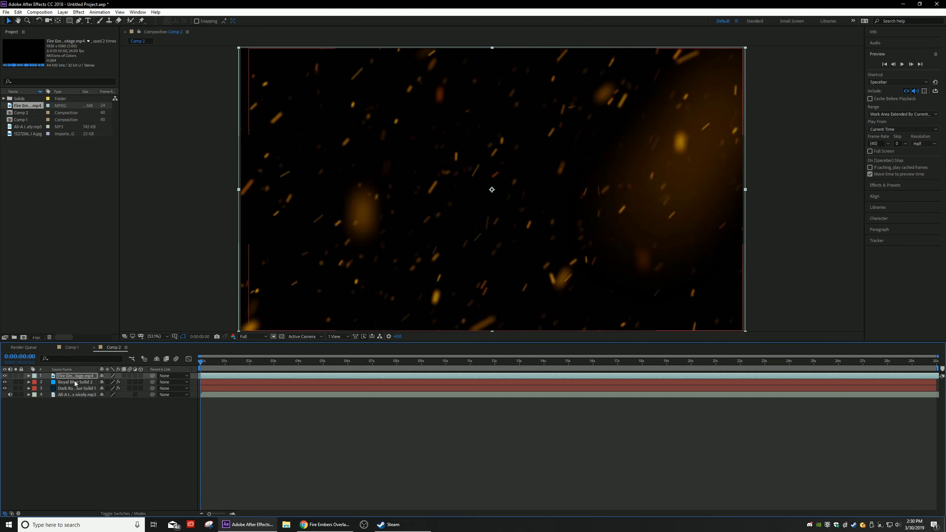
Set the embers layer's blending mode to Screen and briefly preview the composition.
left_click(121, 514)
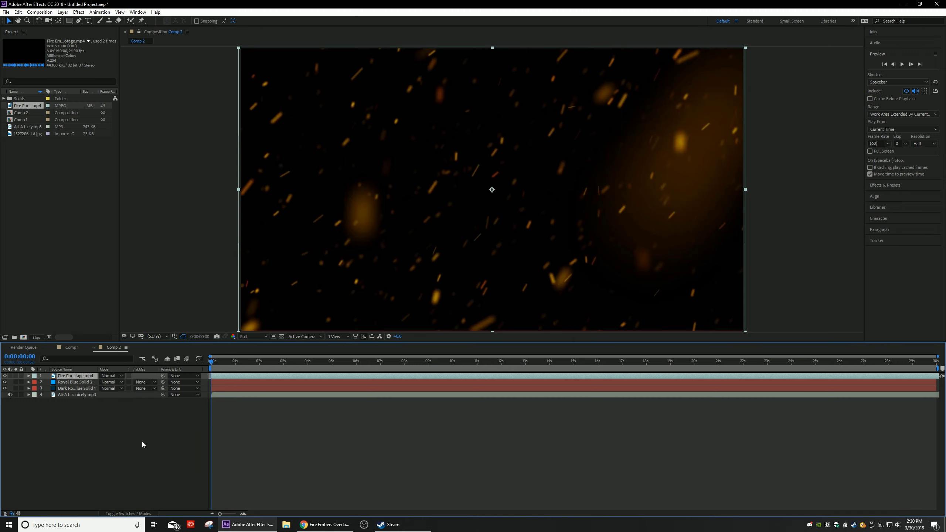
left_click(112, 378)
left_click(134, 145)
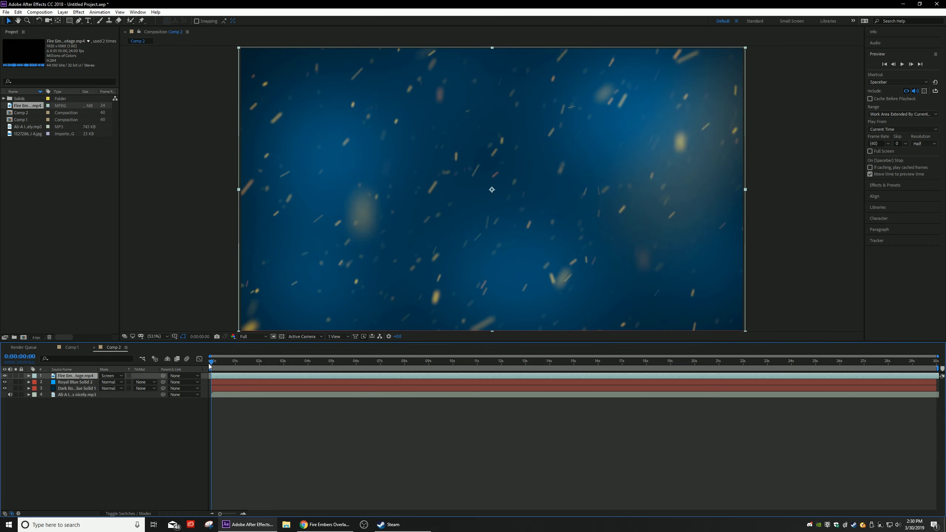
key("space")
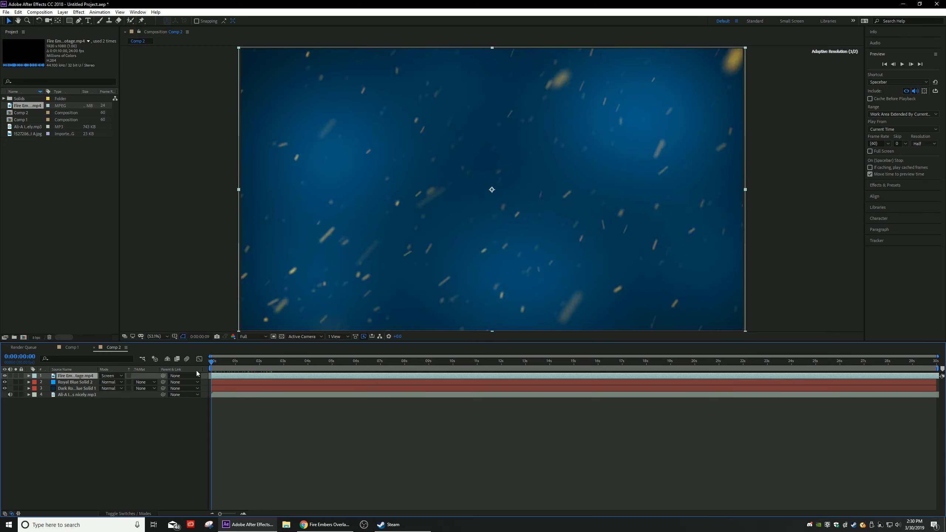
key("space")
Apply the Glow effect to the embers layer and lower its Glow Threshold below 40%.
right_click(89, 380)
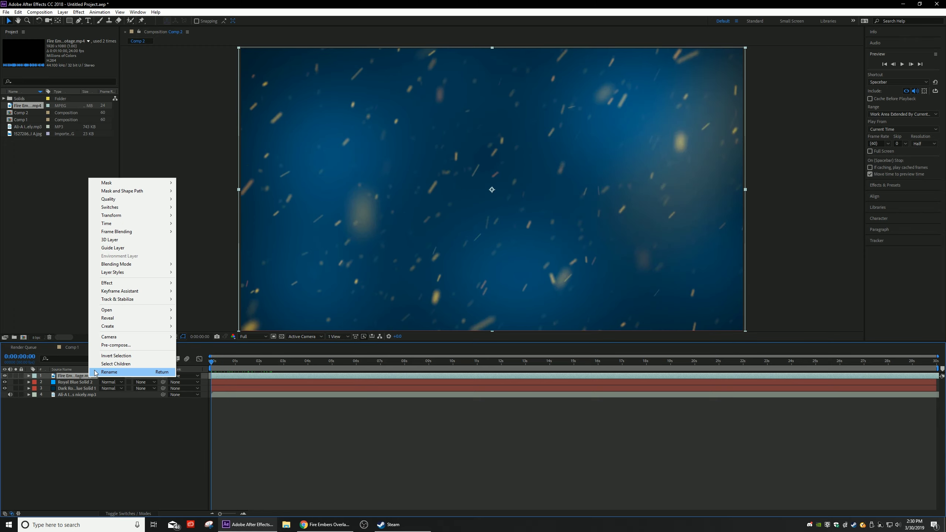
mouse_move(129, 284)
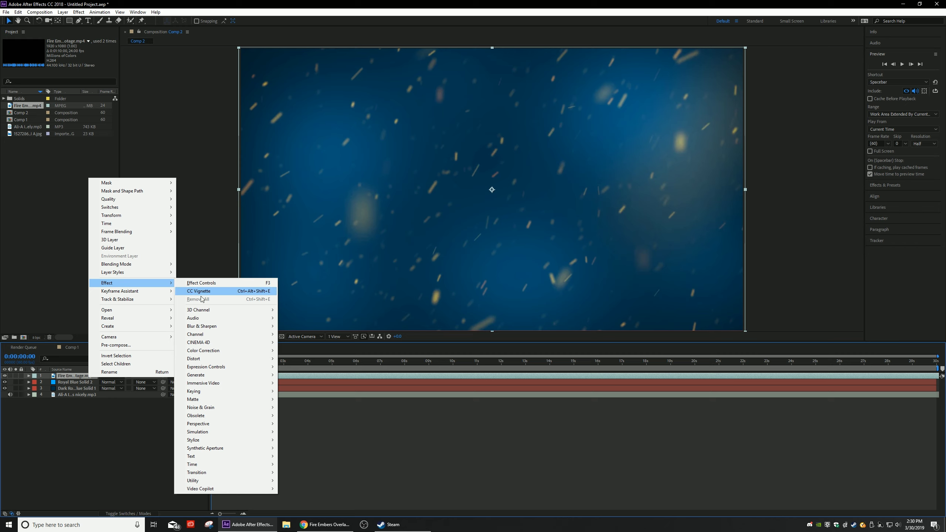
mouse_move(206, 440)
left_click(337, 375)
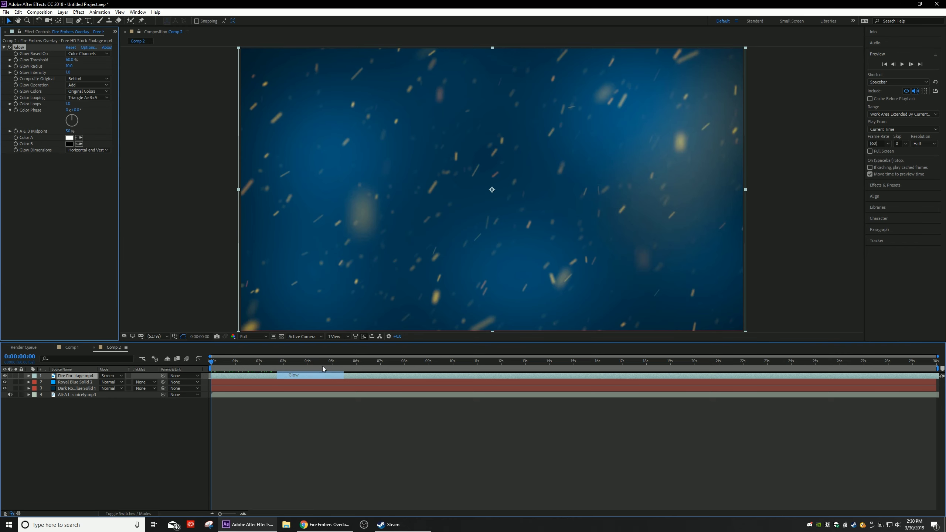
mouse_move(72, 61)
left_mouse_down()
mouse_move(93, 59)
mouse_move(66, 59)
mouse_move(81, 62)
left_mouse_up()
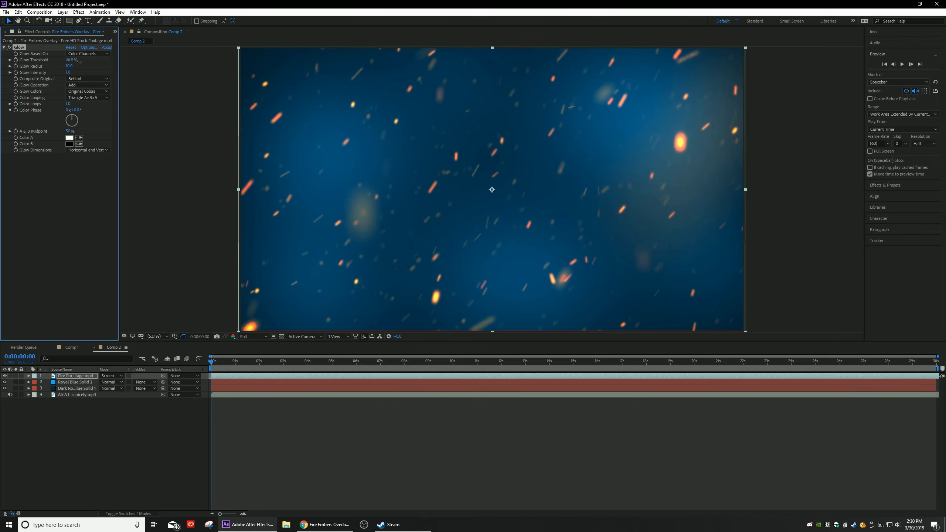
Raise the embers layer's Glow Radius to about 97 and Glow Intensity to about 1.4, and preview the composition from its start.
left_click_drag(75, 66, 95, 67)
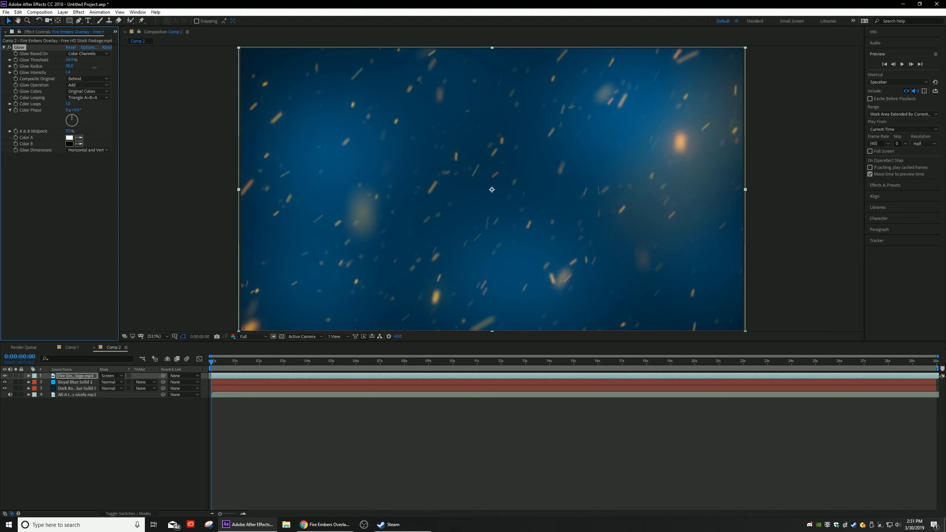
left_click(176, 435)
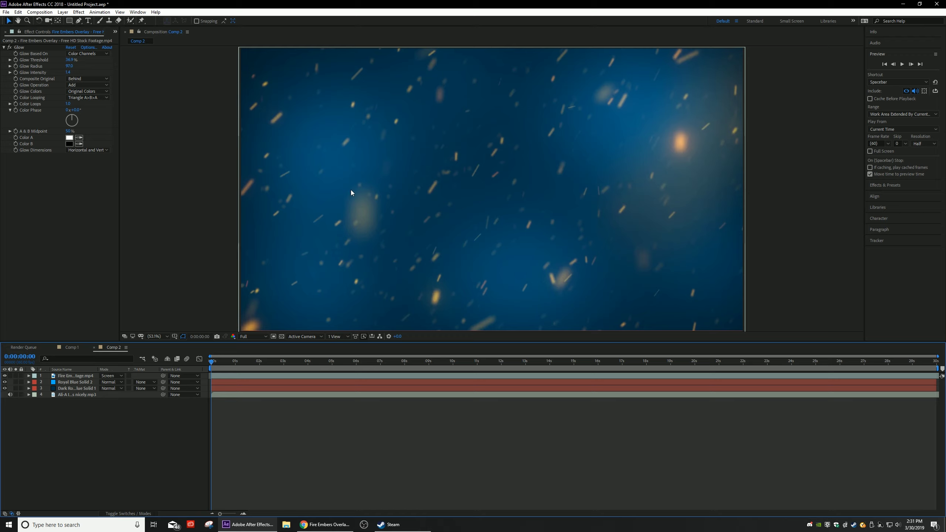
left_click(5, 32)
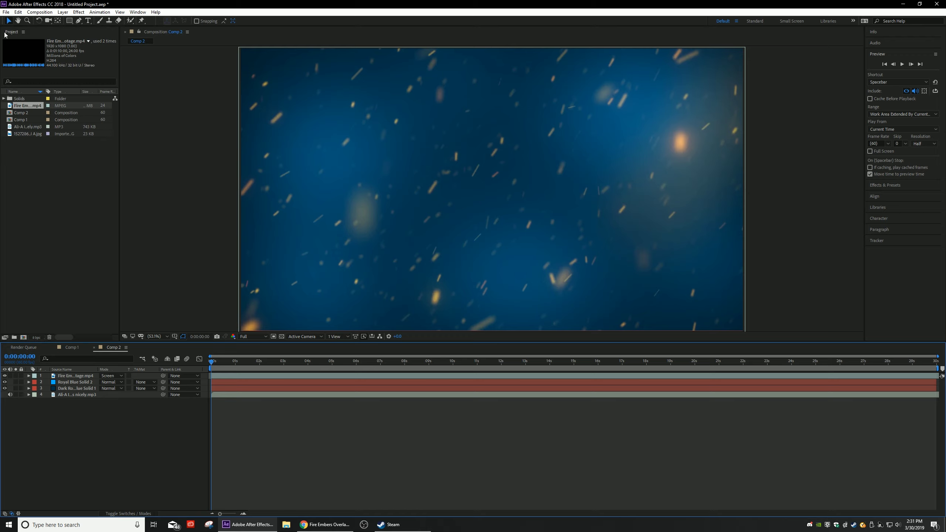
key("space")
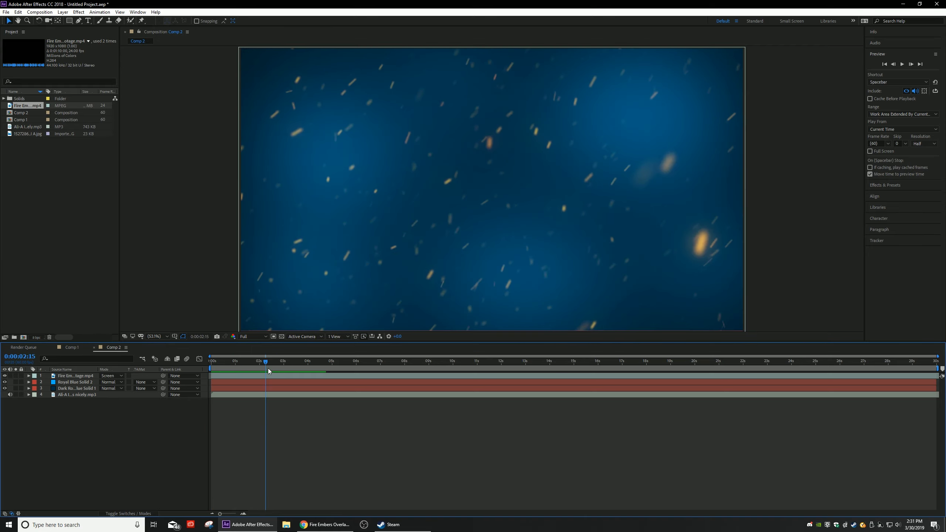
key("space")
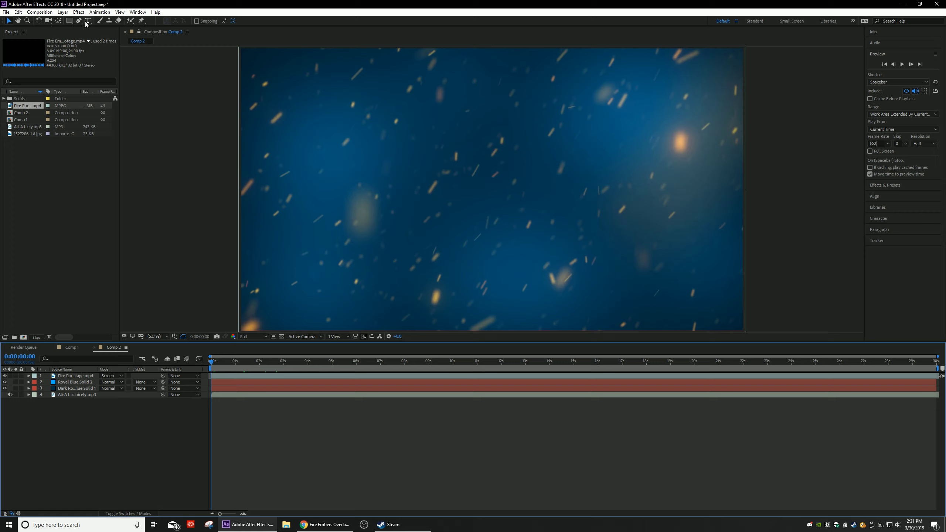
Activate the Type tool, set the text fill colour to white (FFFFFF), and open the choice of fonts.
left_click(88, 21)
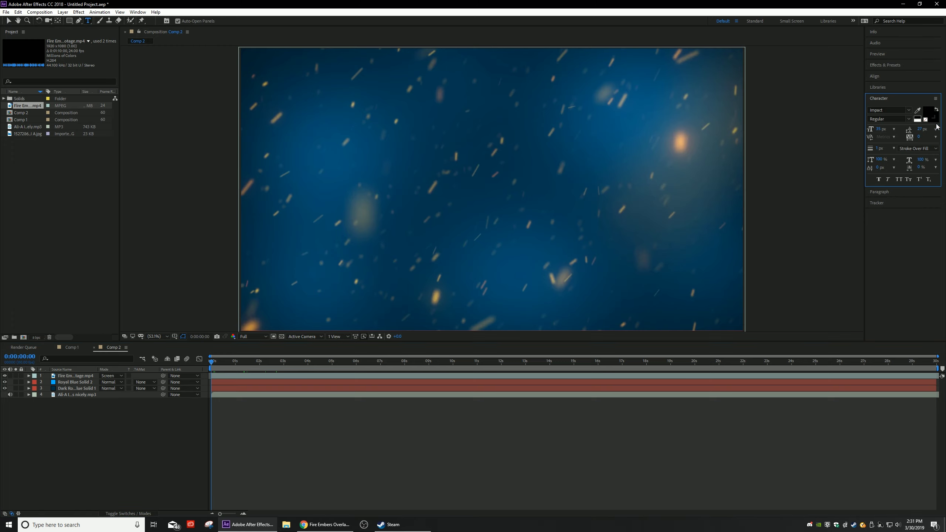
left_click(927, 113)
left_click_drag(112, 216, 42, 169)
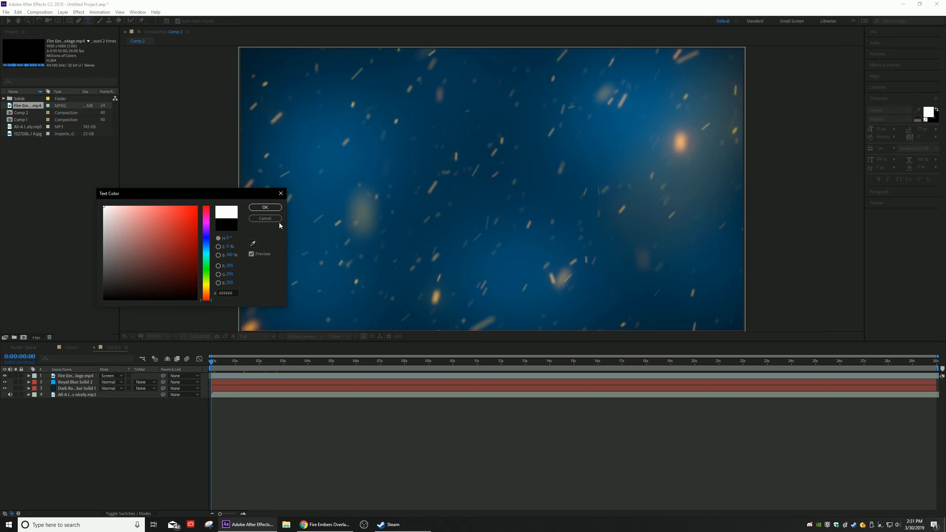
left_click(265, 207)
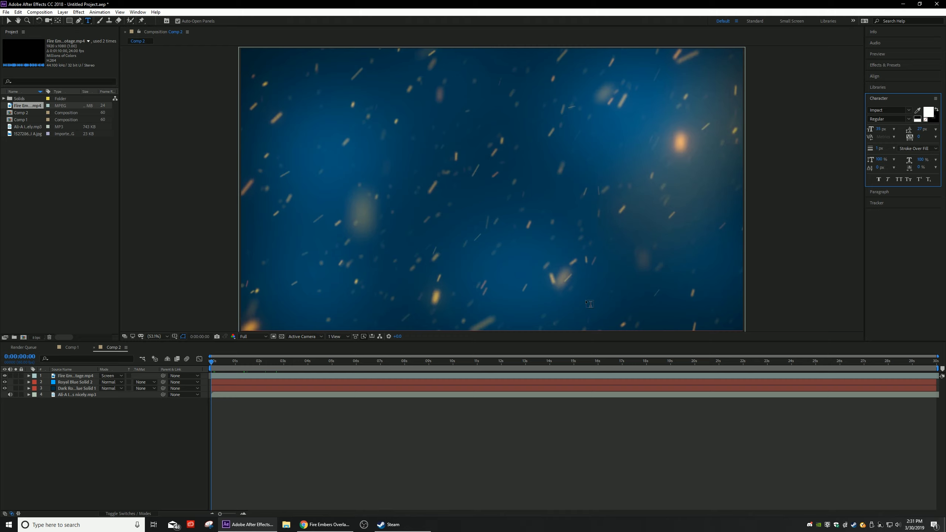
left_click(908, 111)
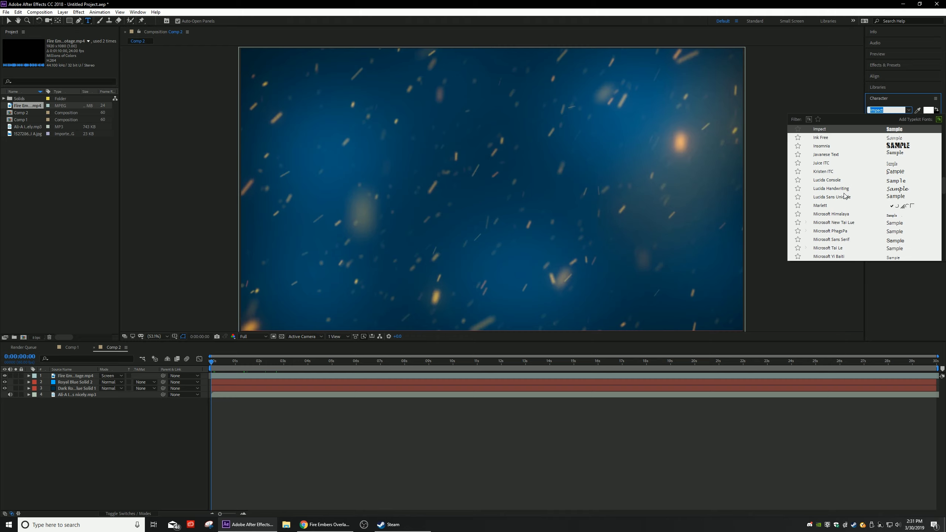